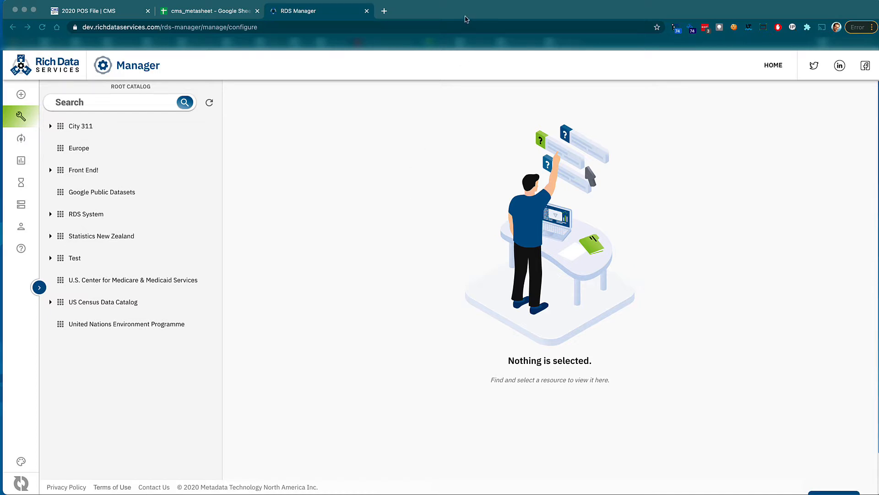
Start a new data product in the U.S. Center for Medicare & Medicaid Services catalog with an SQL Database source.
left_click_drag(465, 20, 461, 20)
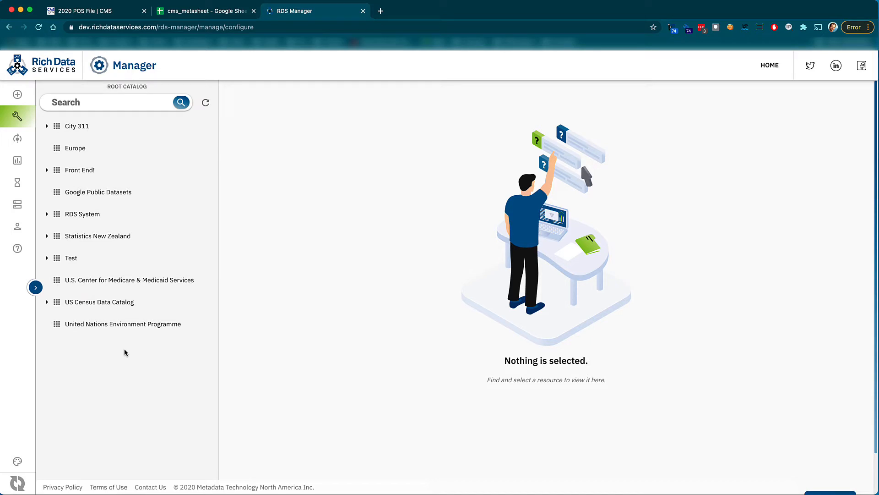
left_click(125, 287)
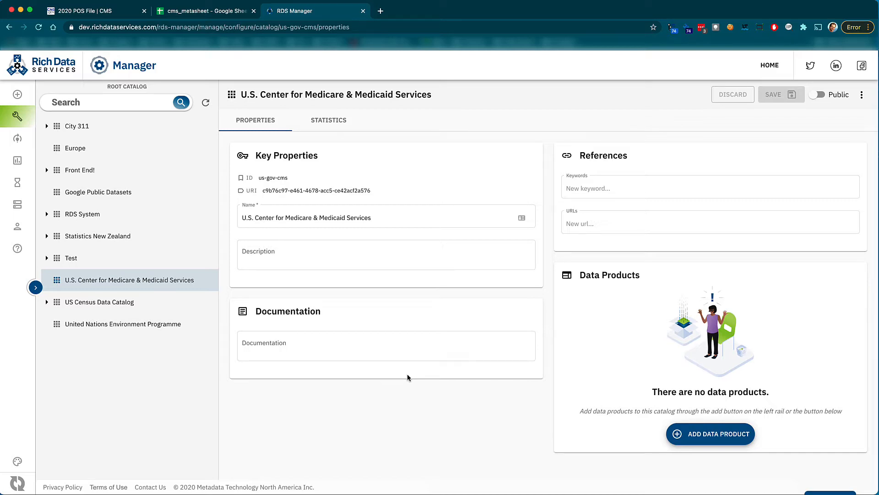
left_click(711, 434)
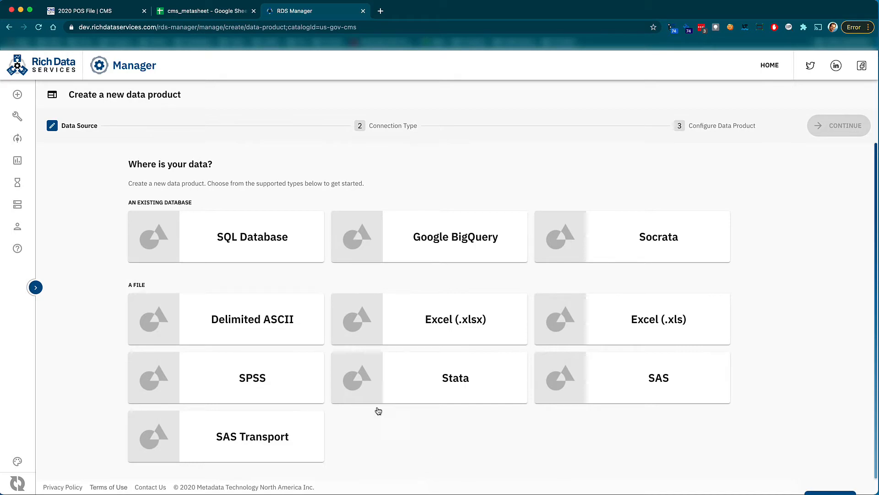
left_click(246, 246)
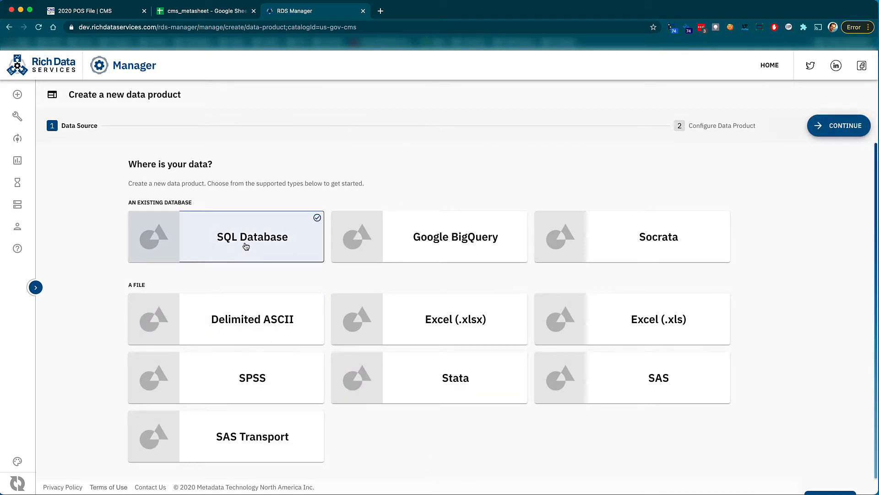
left_click(839, 126)
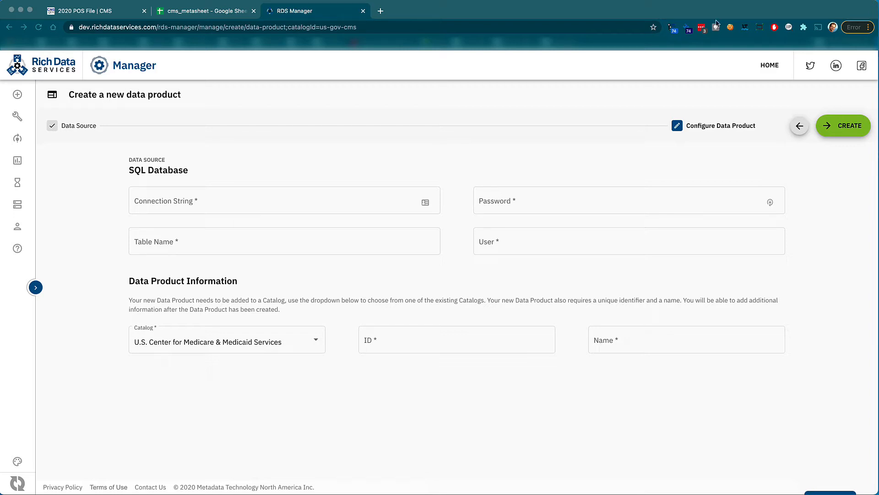
Paste the connection string jdbc:postgresql://postgres.vpc.mtna.us:5432/postgres?currentSchema=us into the connection field.
left_click(303, 208)
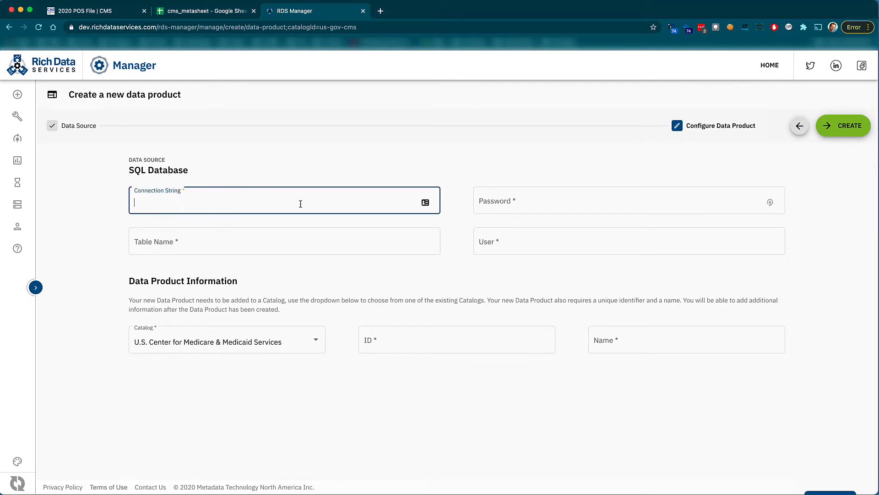
type("jdbc:postgresql://postgres.vpc.mtna.us:5432/postgres?currentSchema=us")
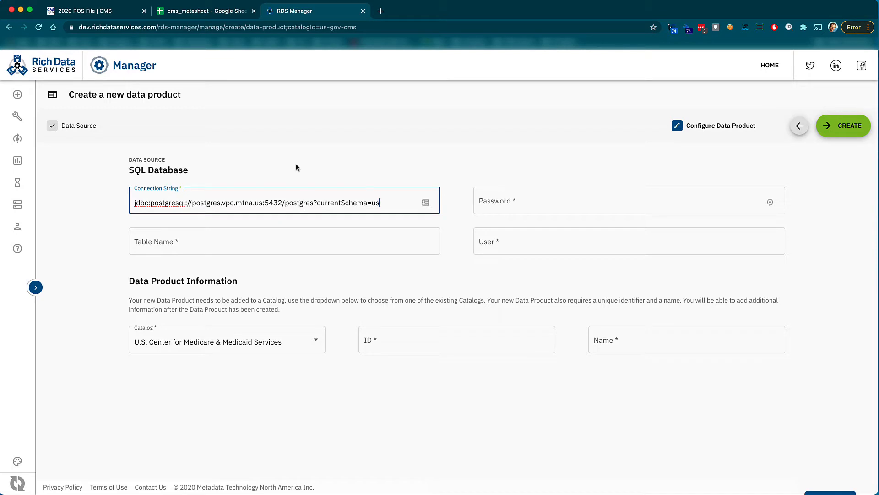
double_click(167, 203)
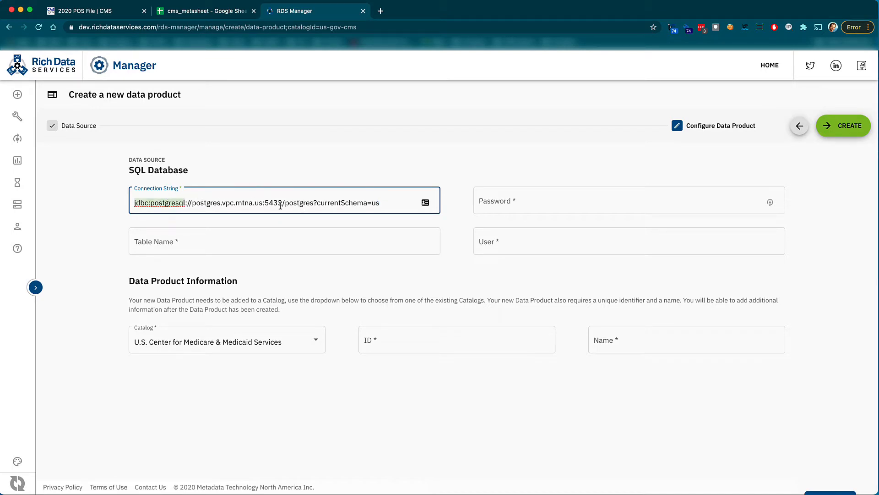
left_click(265, 204)
Set the table name to cms_provider_clia.
left_click(329, 242)
type("c")
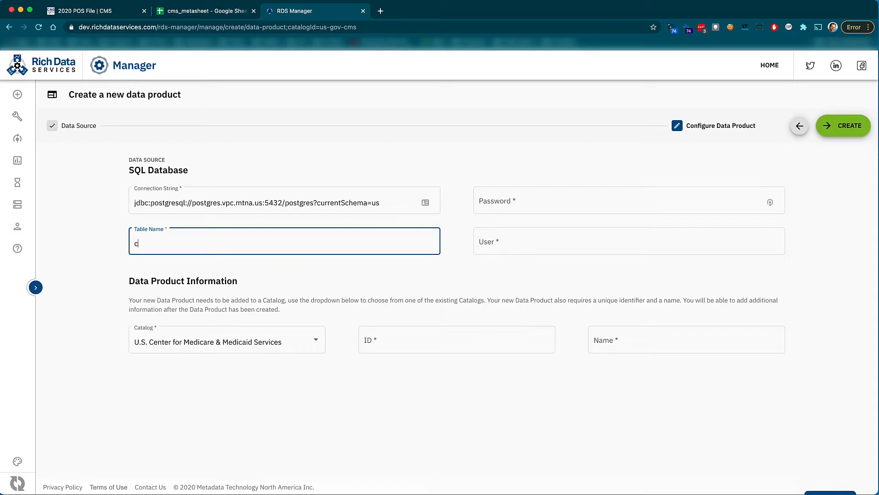
type("ms_preovider_clia")
Enter the database password and set the user to postgres.
left_click(581, 199)
type("••")
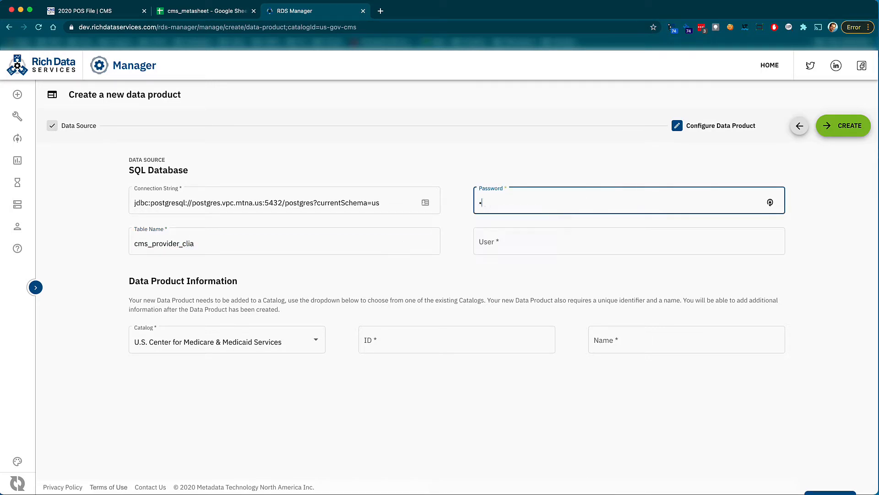
type("••")
key("Tab")
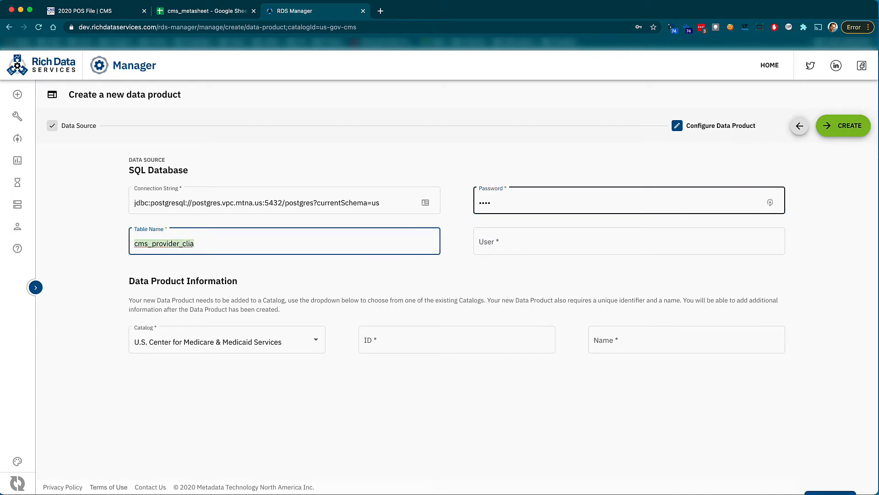
key("Tab")
type("postgres")
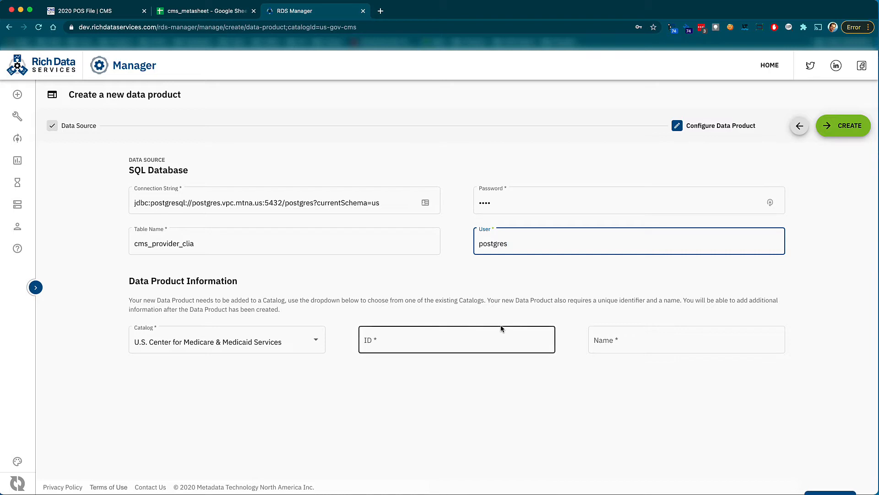
Set the data product ID to cms_provider_clia.
left_click(415, 344)
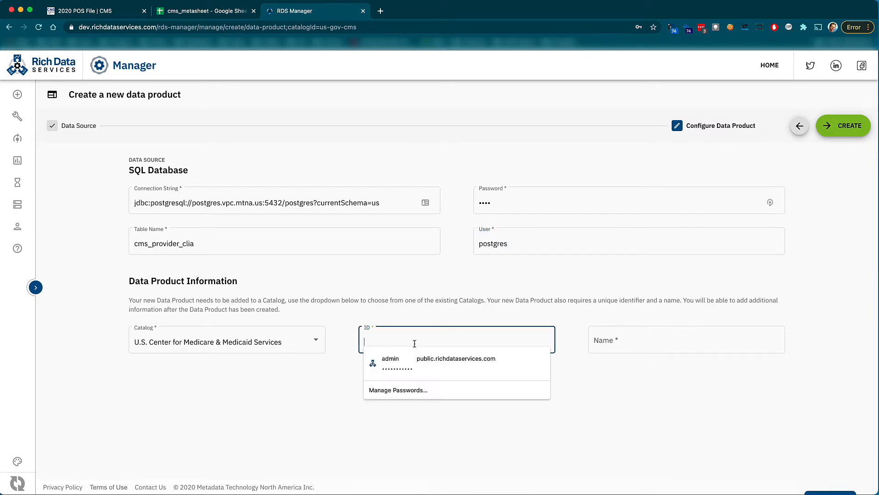
type("cms_")
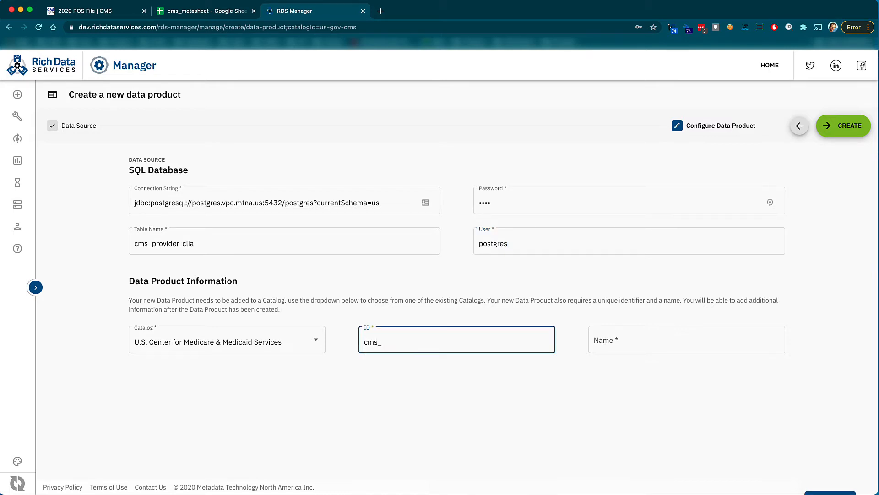
type("provider_clia")
Name the data product CMS Provider CLIA and create it.
left_click(615, 340)
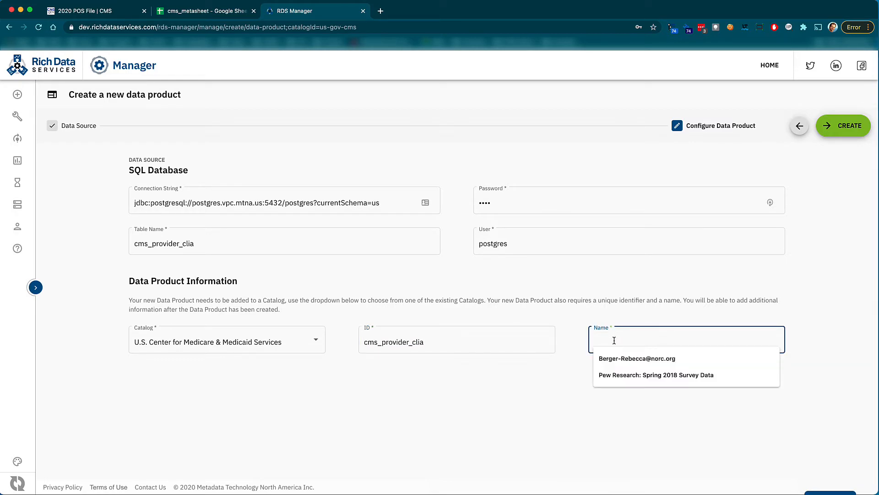
type("CMS Provider ")
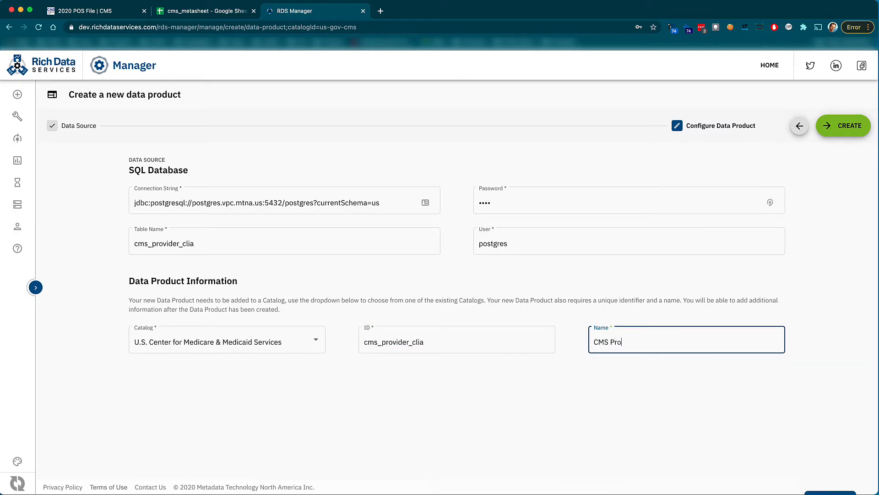
type("CLIA")
left_click(844, 128)
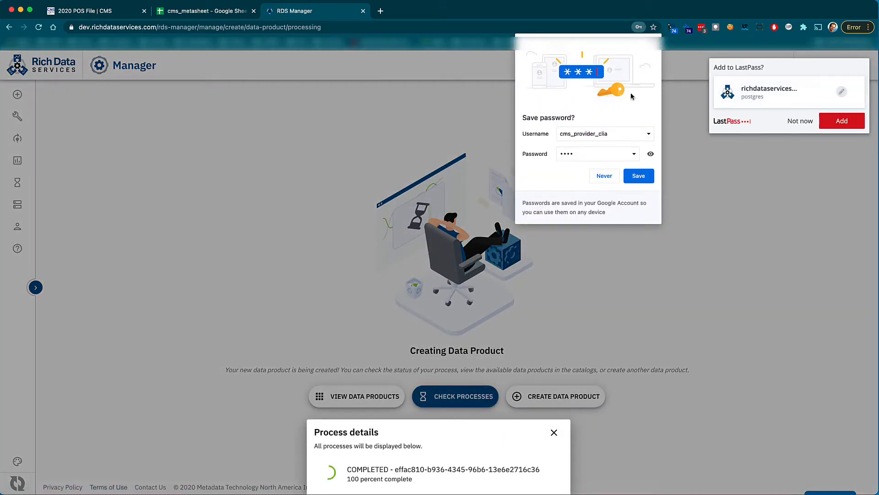
Dismiss the password-saving prompt and close the process details panel.
left_click(791, 120)
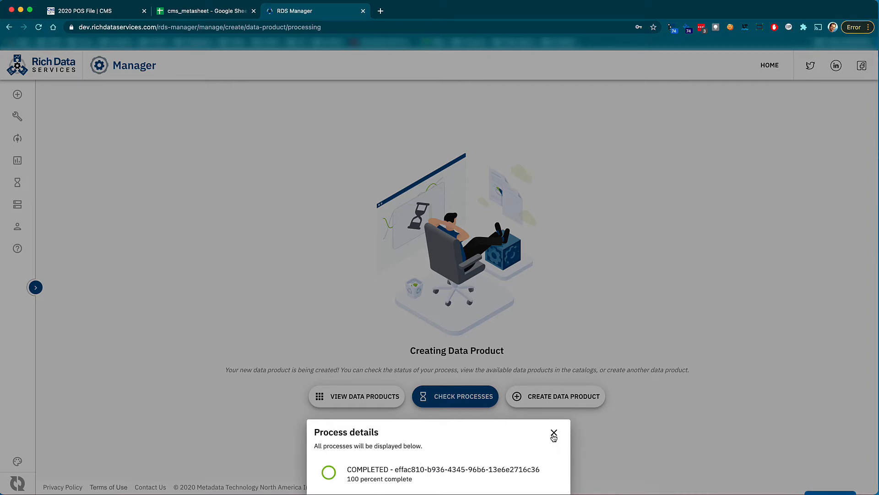
left_click(554, 433)
left_click(39, 27)
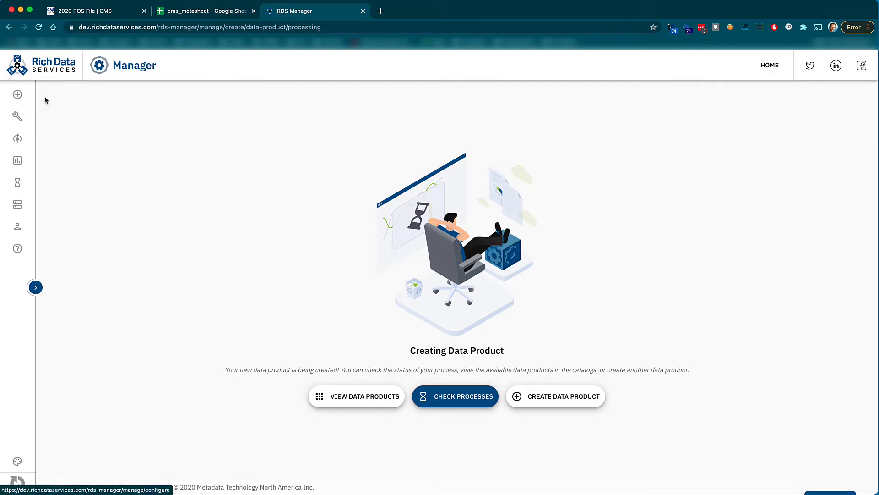
View data products and open CMS Provider CLIA under the U.S. Center for Medicare & Medicaid Services catalog.
left_click(358, 397)
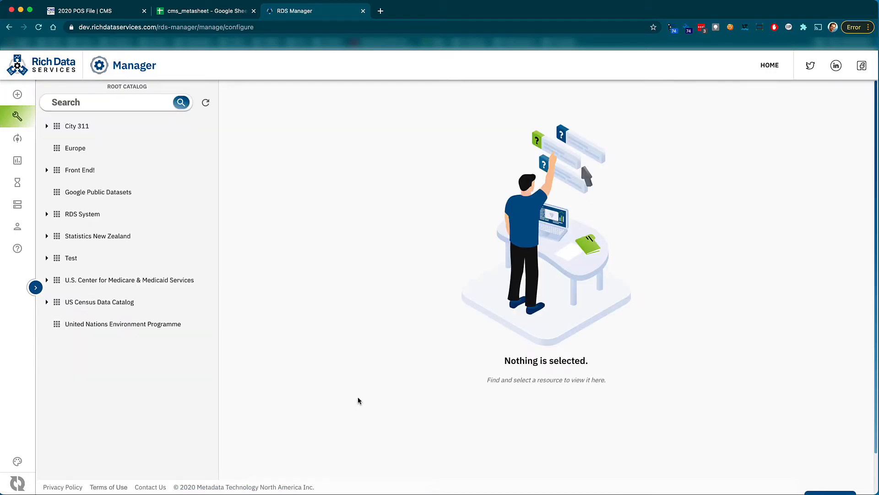
left_click(47, 281)
left_click(100, 302)
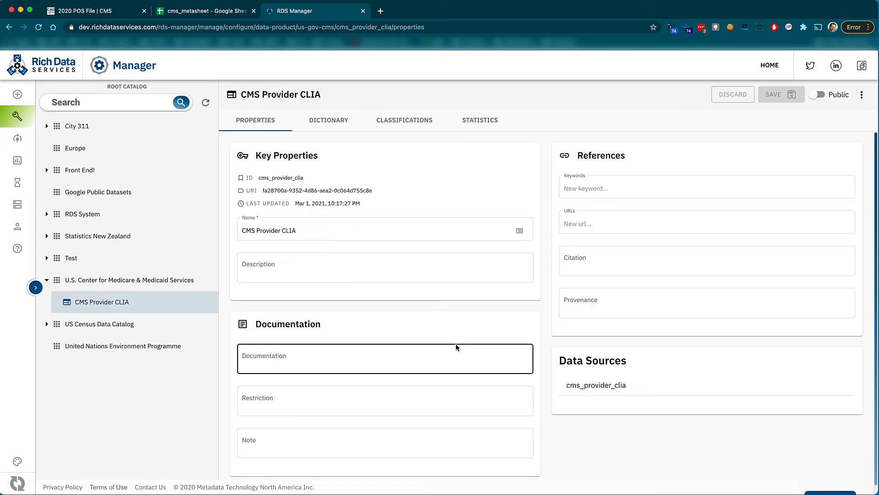
Open a new browser tab and go to dev.richdataservices.com/rds-explorer/.
left_click(380, 11)
left_click(378, 26)
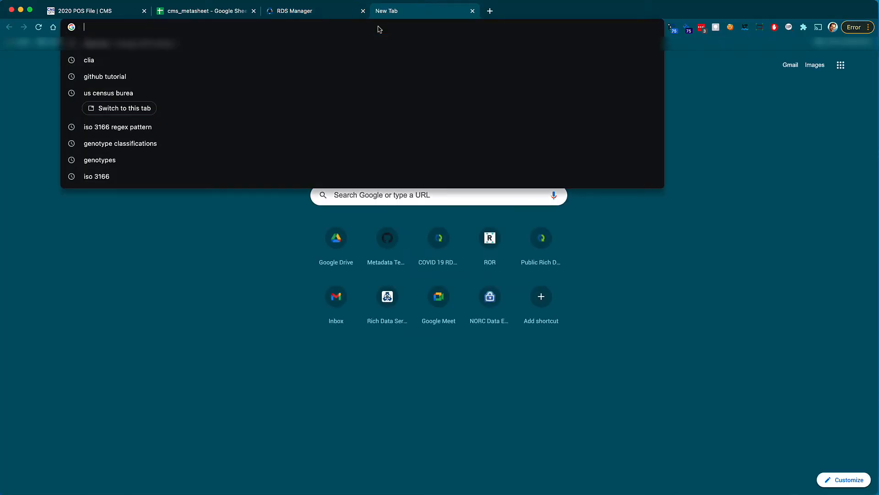
type("dev.")
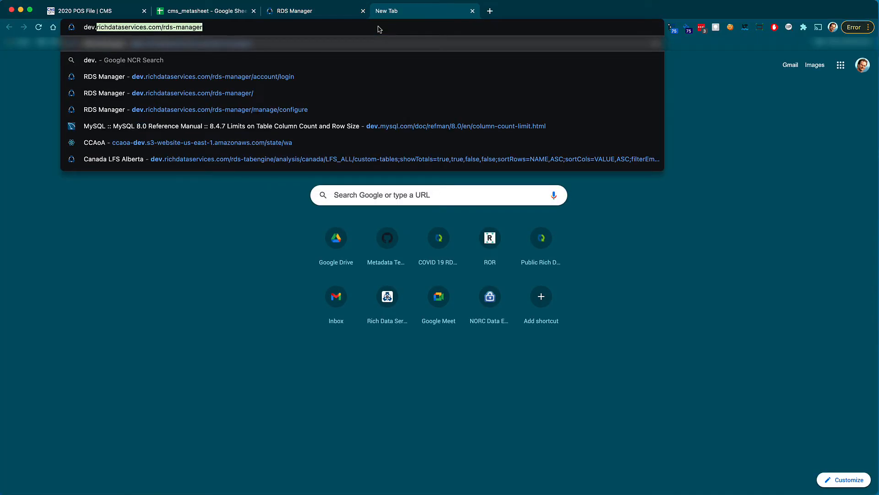
key("Right")
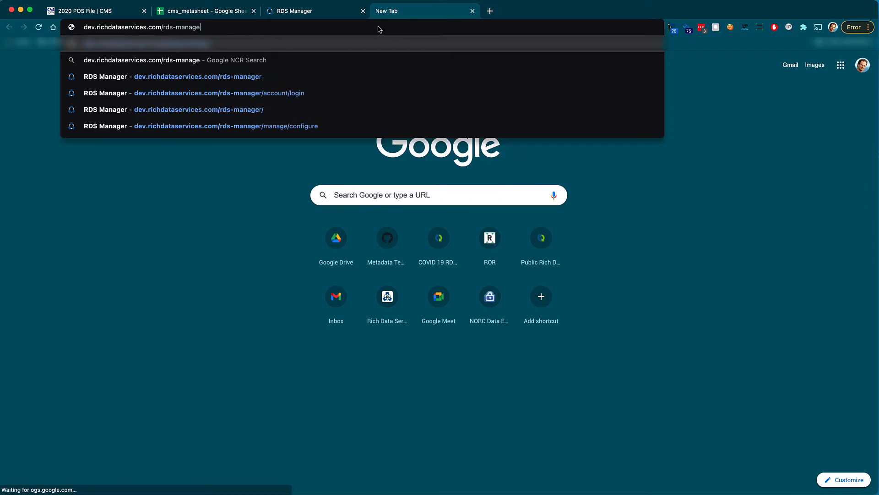
key("BackSpace")
key("BackSpace")
key("BackSpace")
key("BackSpace")
key("BackSpace")
key("BackSpace")
key("BackSpace")
type("exp")
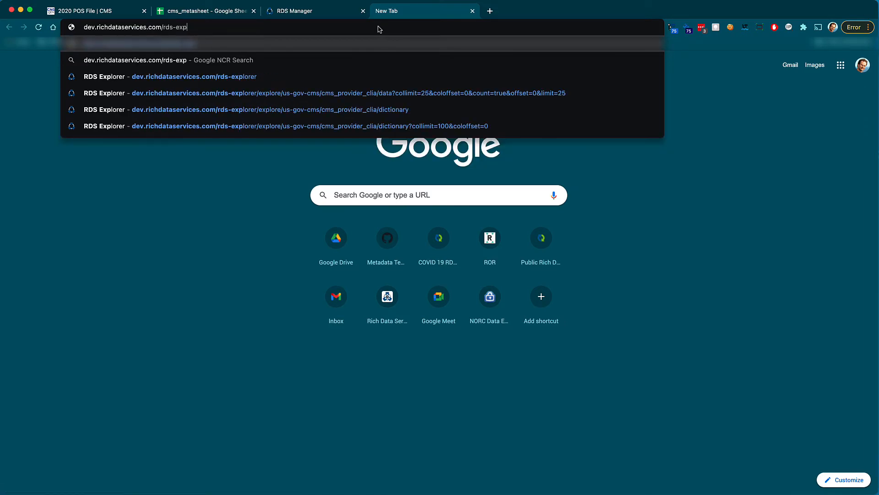
type("lorer/")
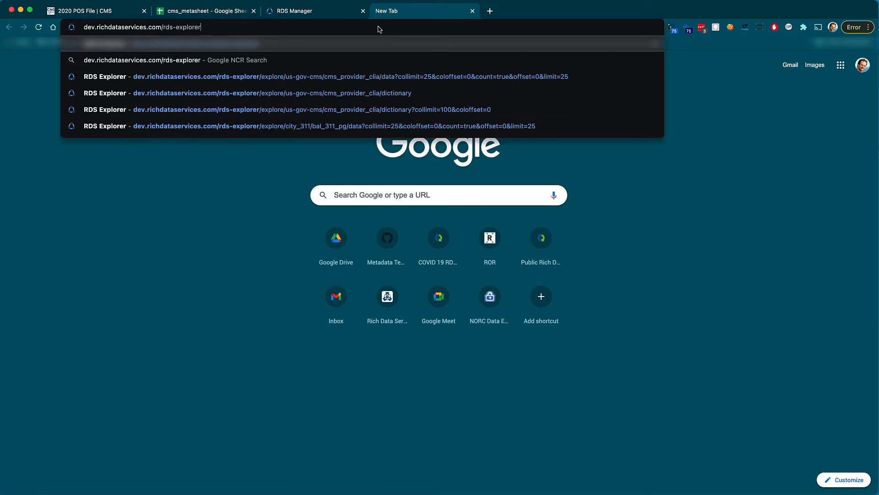
key("Return")
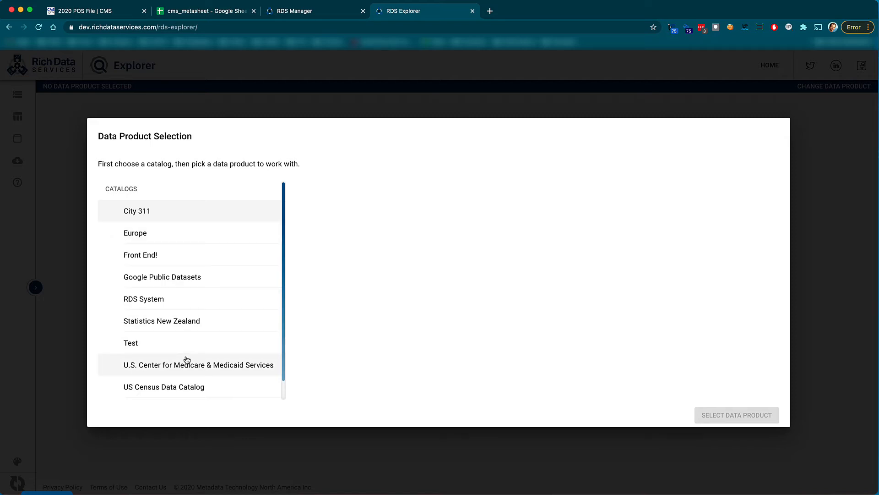
Select the CMS Provider CLIA data product from the U.S. Center for Medicare & Medicaid Services catalog.
left_click(172, 372)
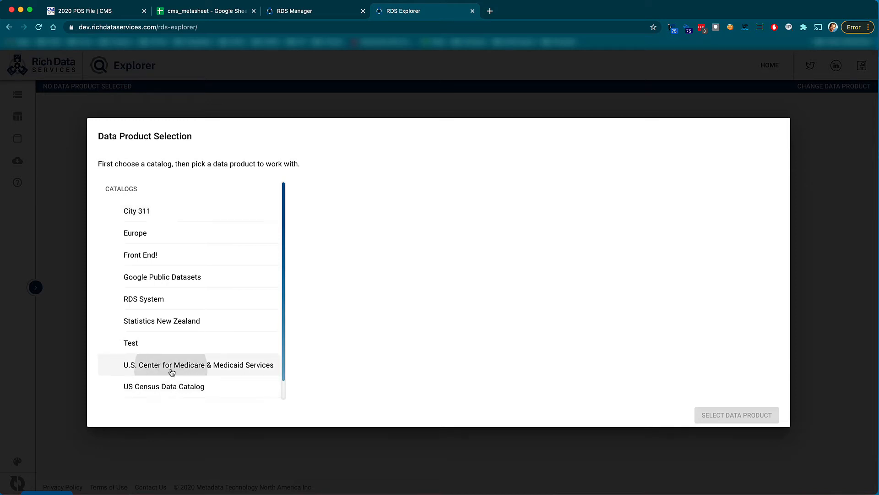
left_click(333, 247)
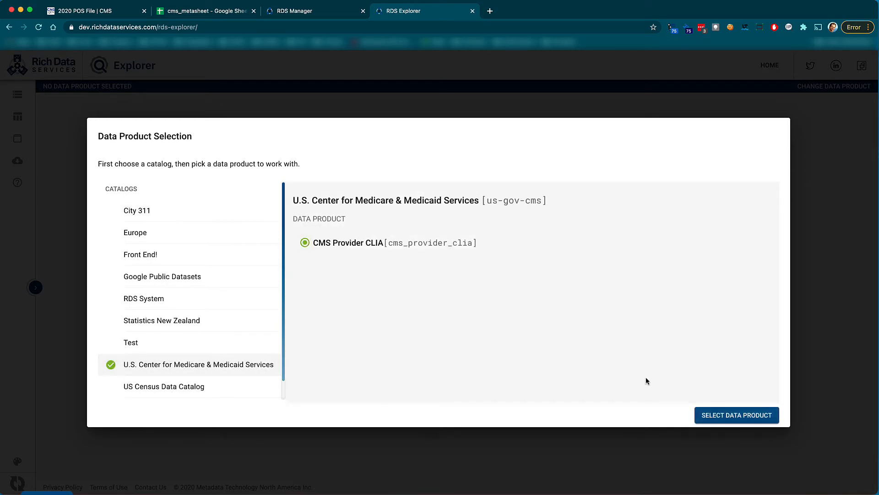
left_click(751, 413)
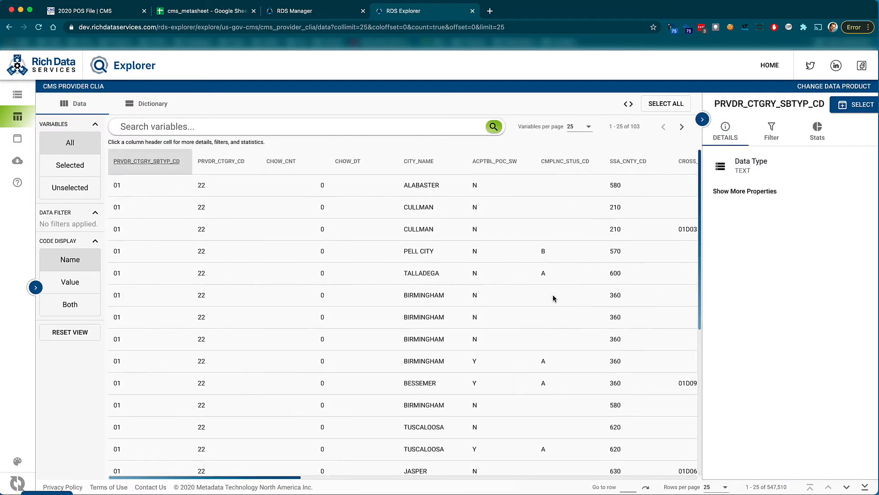
Hide the variable details panel and scroll through the CMS Provider CLIA data table.
left_click(697, 122)
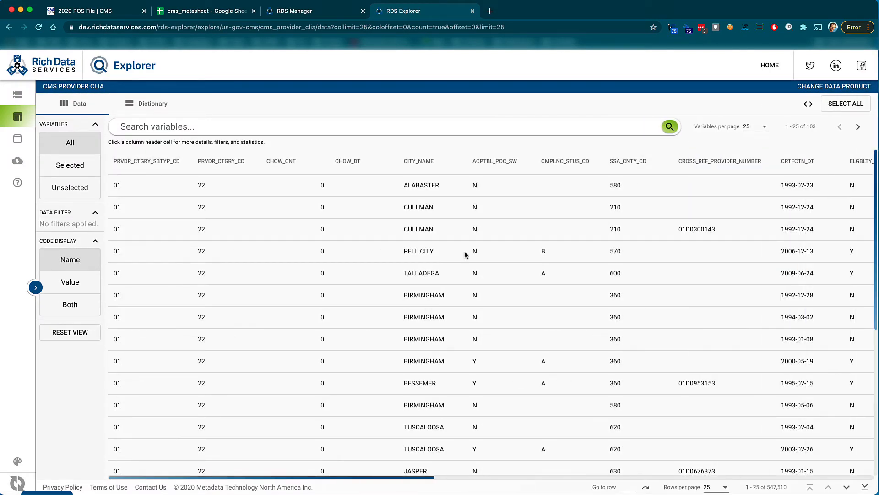
scroll(436, 299, "down", 5)
scroll(436, 302, "up", 5)
scroll(478, 293, "down", 5)
scroll(480, 316, "up", 5)
Import the DDI metadata file metasheet.provider_clia.ddi.xml into the CMS Provider CLIA data product and reload the page.
left_click(318, 15)
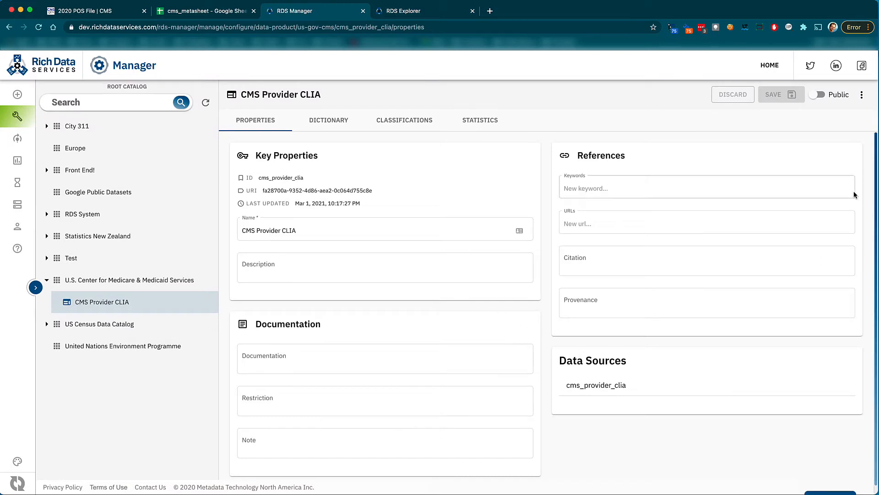
left_click(861, 95)
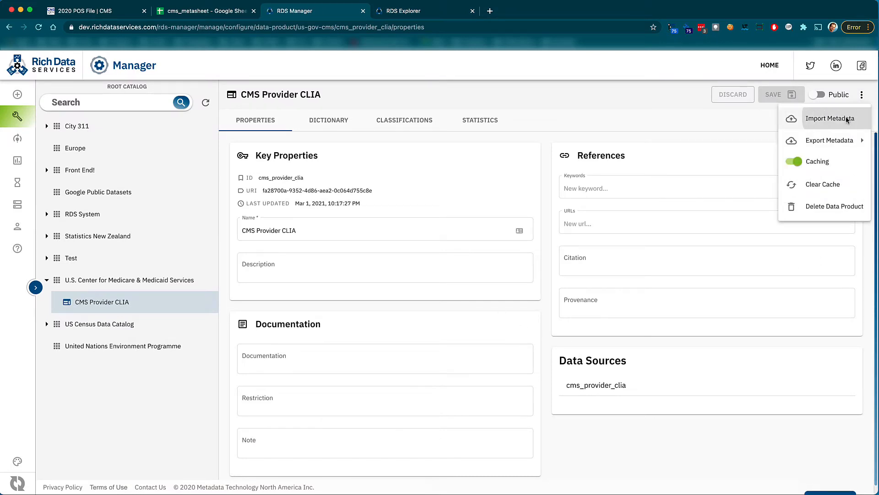
left_click(848, 119)
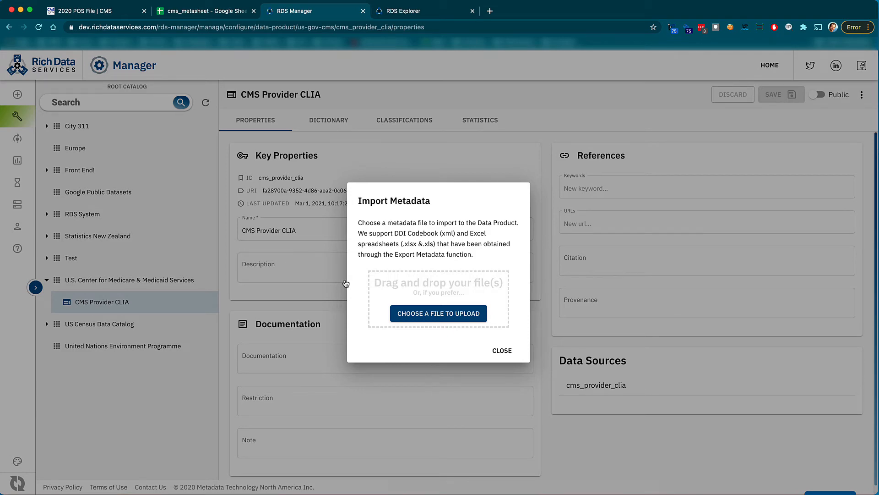
key("super+Tab")
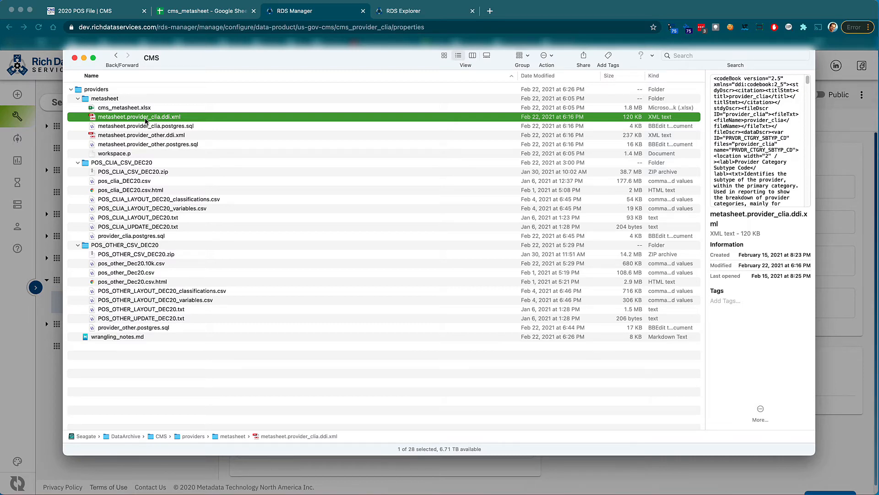
left_click_drag(145, 120, 434, 327)
key("super+Tab")
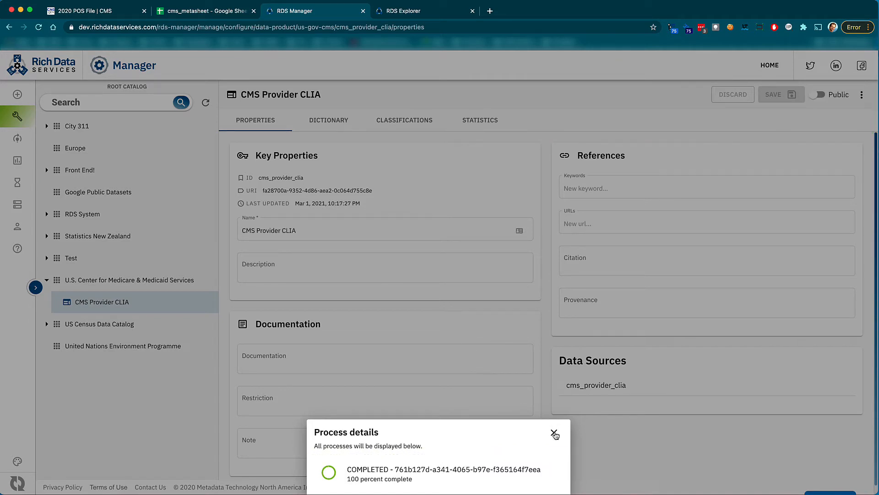
left_click(554, 432)
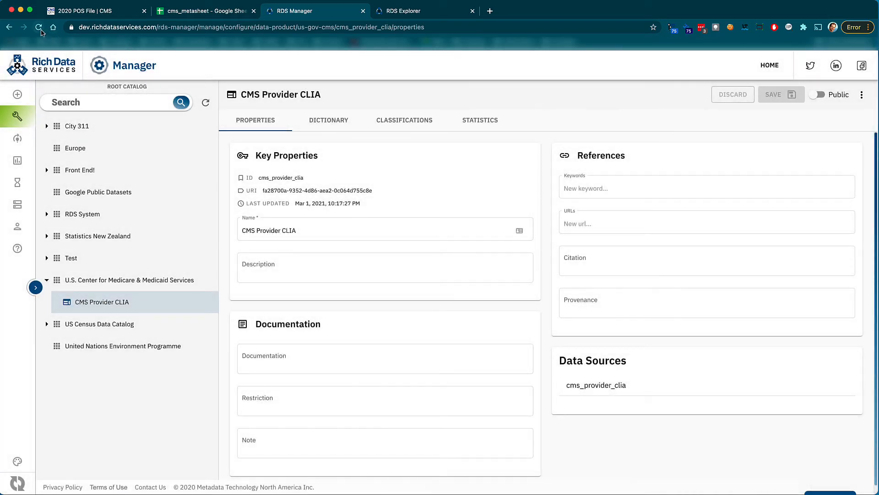
left_click(40, 29)
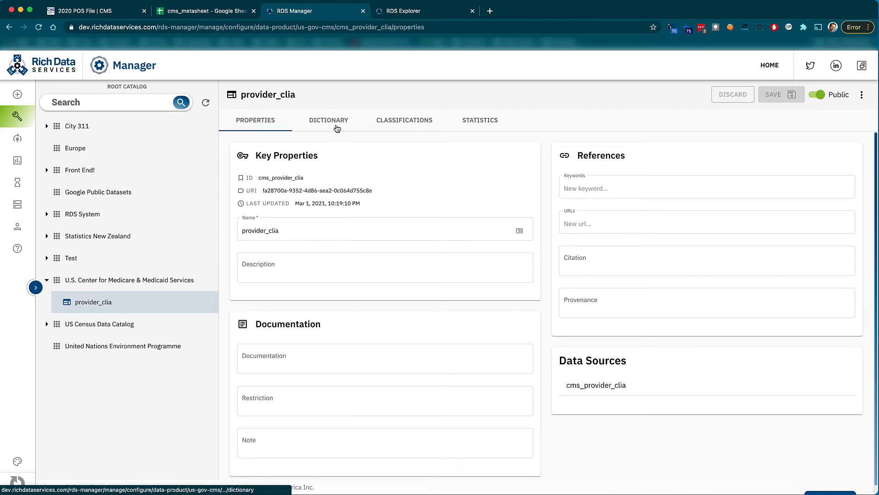
Open the product's dictionary in Manager, then reload the Explorer data view and hide the variable details panel.
left_click(336, 125)
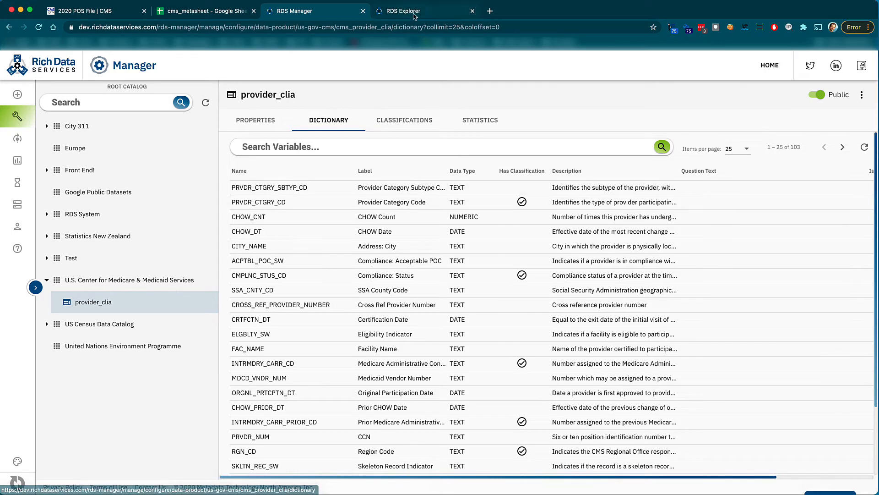
left_click(413, 13)
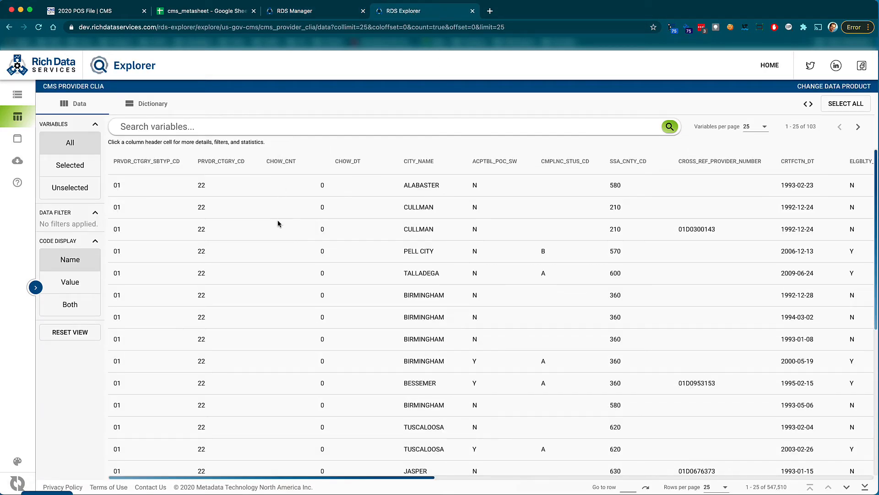
left_click(39, 27)
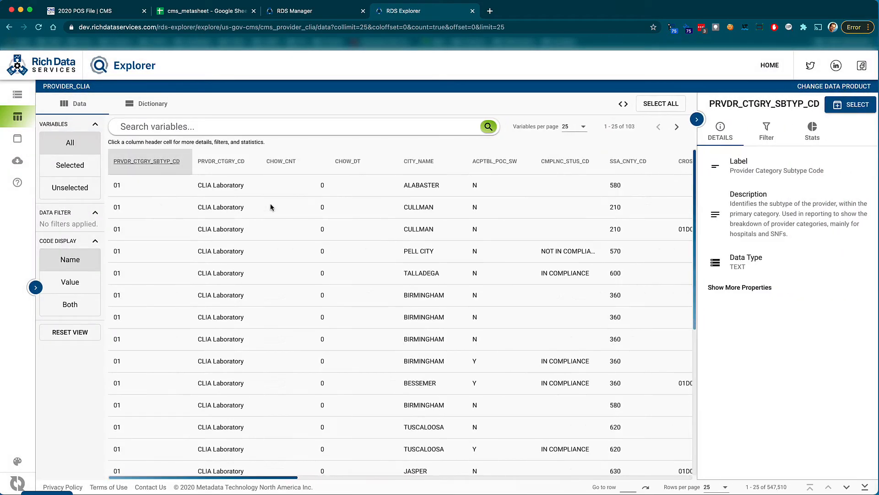
left_click(695, 119)
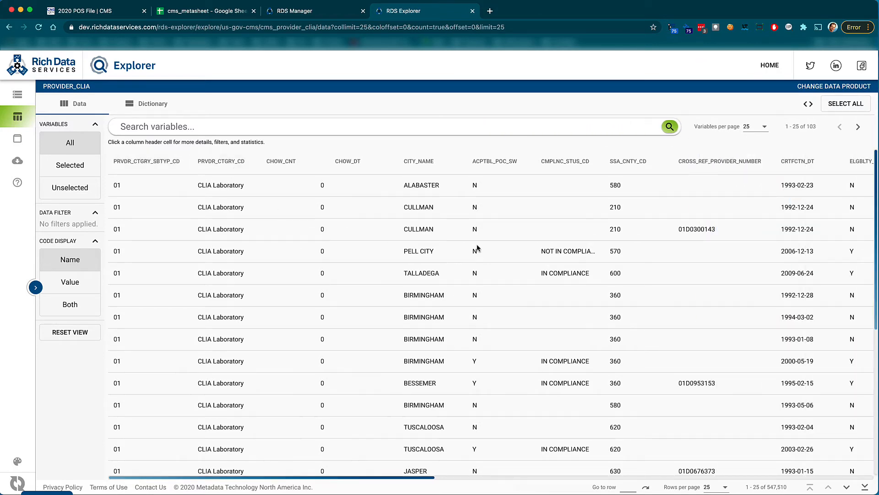
Widen the CMPLNC_STUS_CD column, switch the code display to Value and then Both, and scroll across the table.
left_click_drag(606, 161, 656, 164)
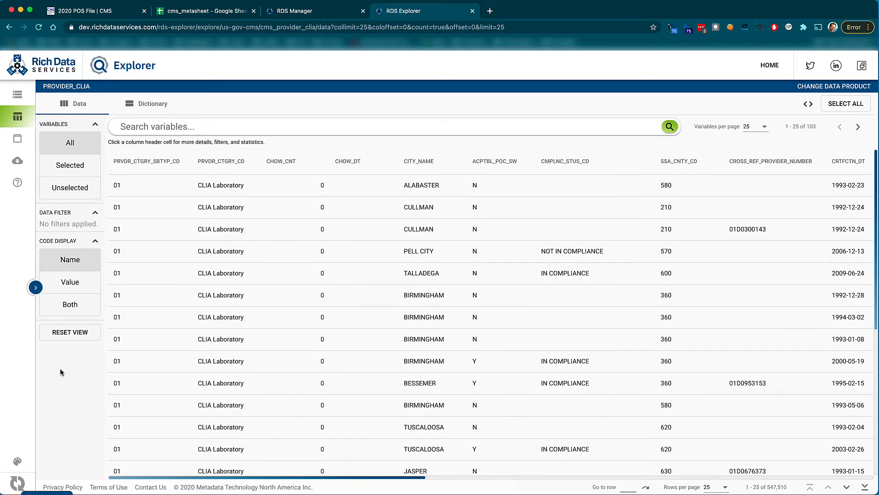
left_click(70, 300)
left_click(69, 289)
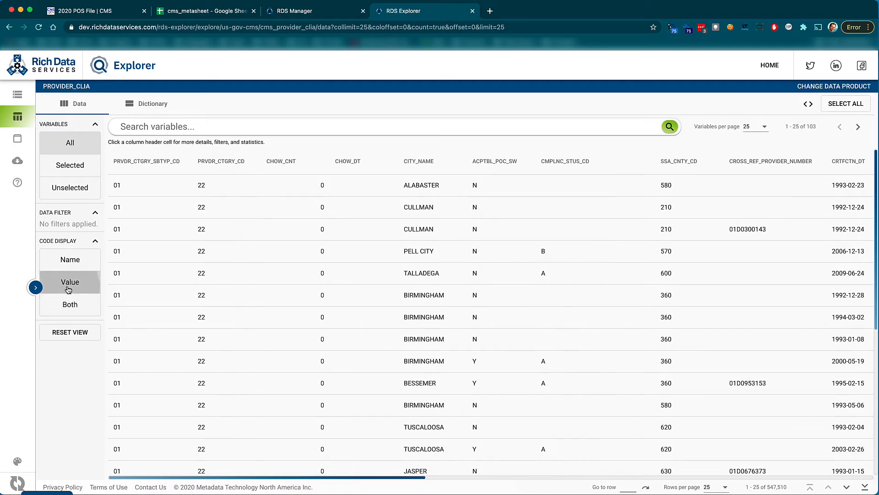
left_click(66, 307)
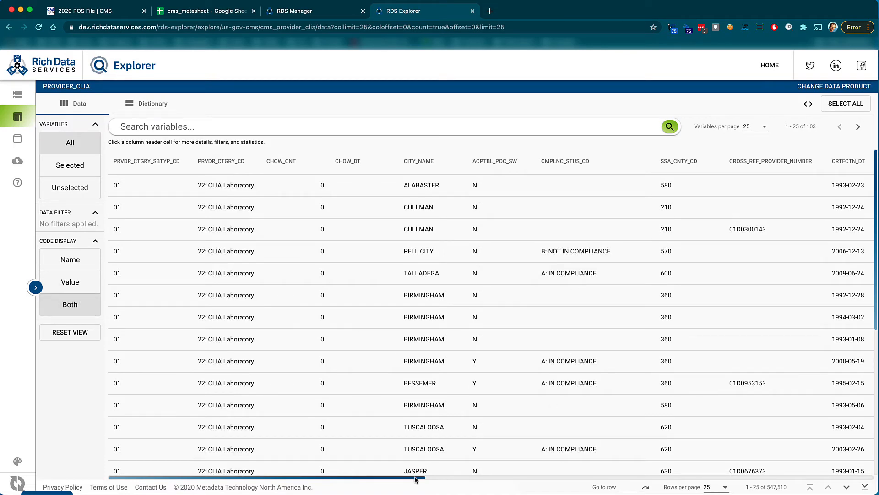
left_click_drag(415, 478, 856, 459)
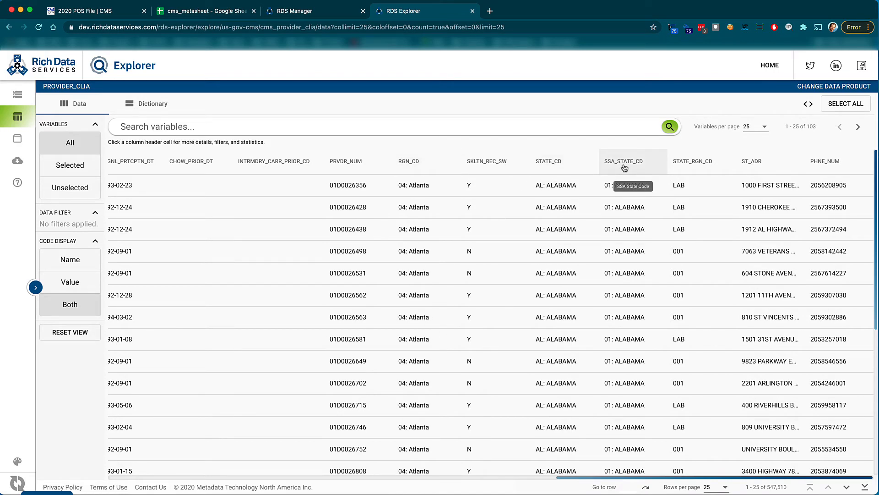
Open the Explorer dictionary and widen its Description column.
left_click(150, 109)
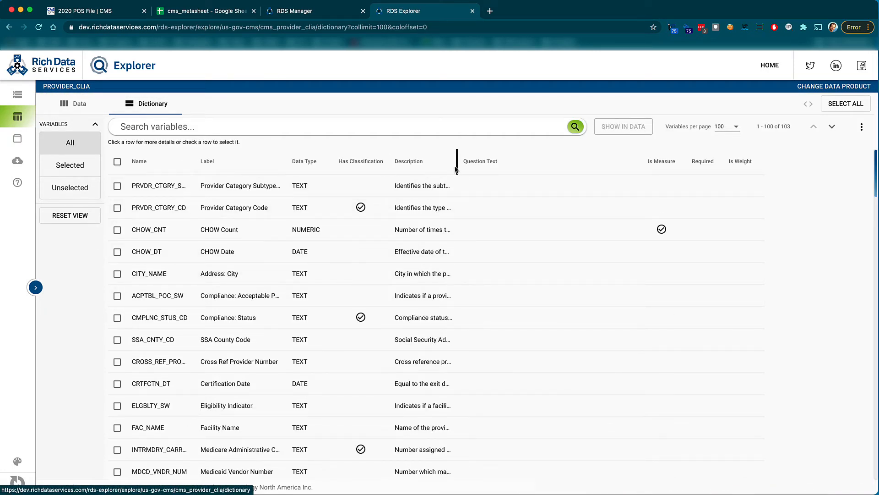
left_click_drag(456, 165, 650, 165)
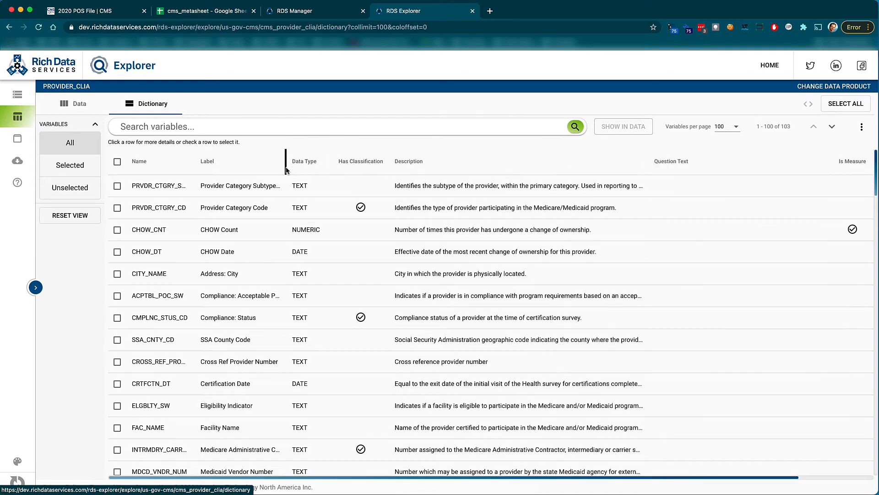
left_click_drag(285, 170, 293, 171)
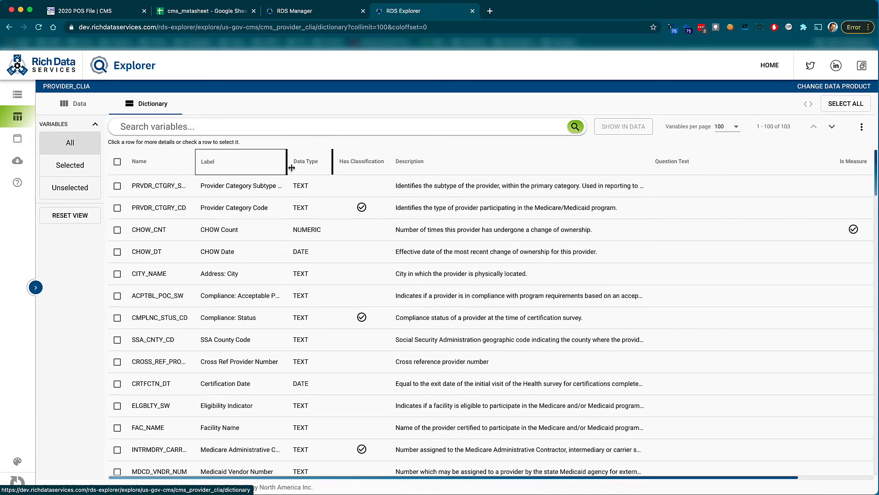
Inspect the Type of Action Code variable's filter options and code list in the dictionary.
scroll(380, 369, "down", 6)
scroll(380, 368, "down", 5)
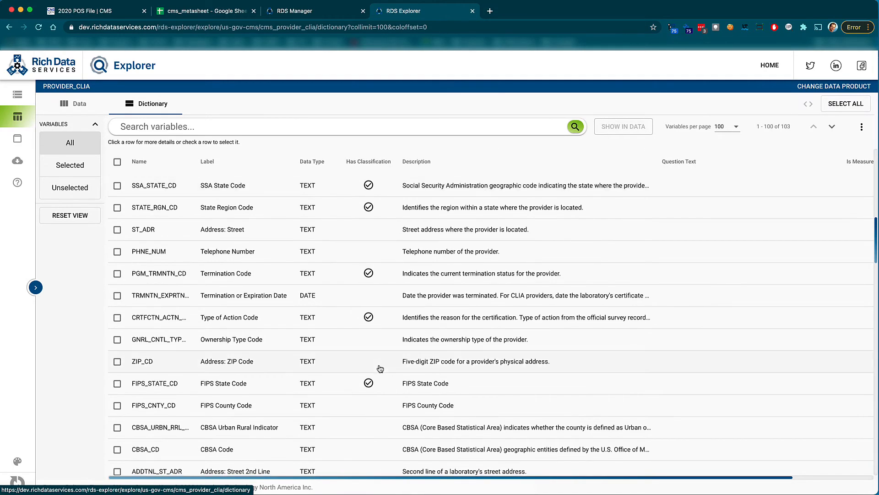
left_click(233, 321)
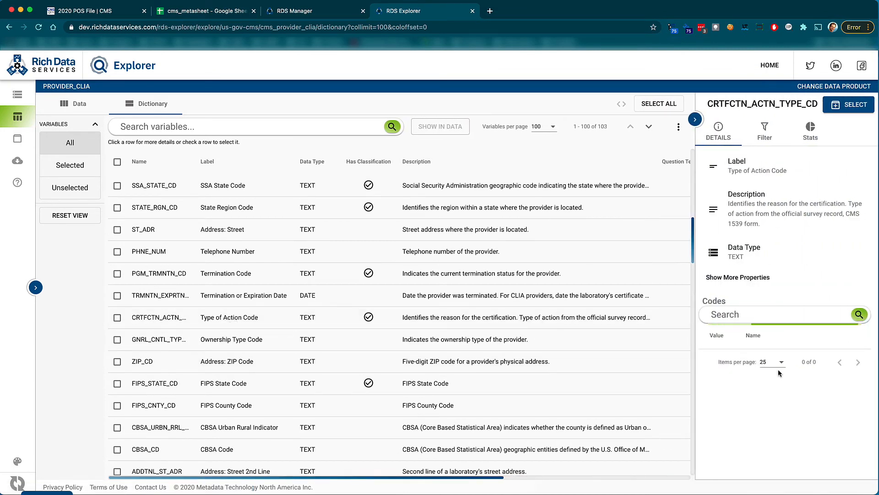
left_click(765, 131)
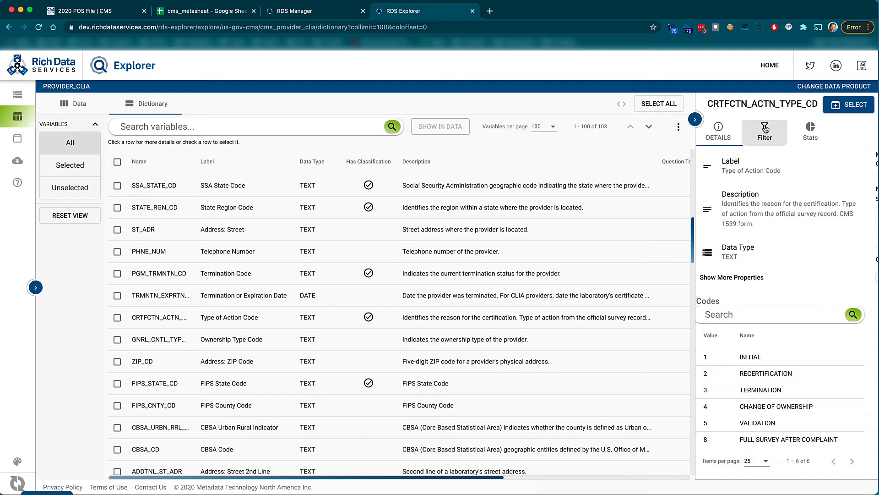
left_click(720, 131)
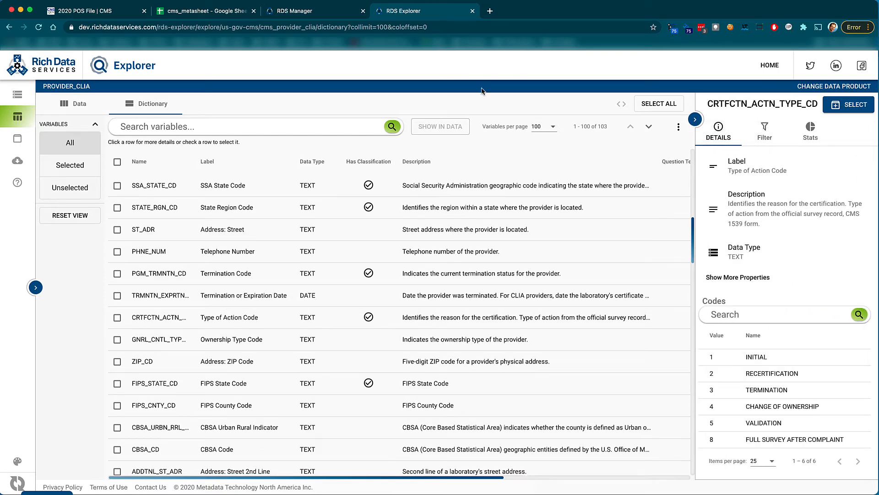
Open a new browser tab and go to dev.richdataservices.com/rds-tabengine.
left_click(489, 11)
left_click(472, 29)
type("dev")
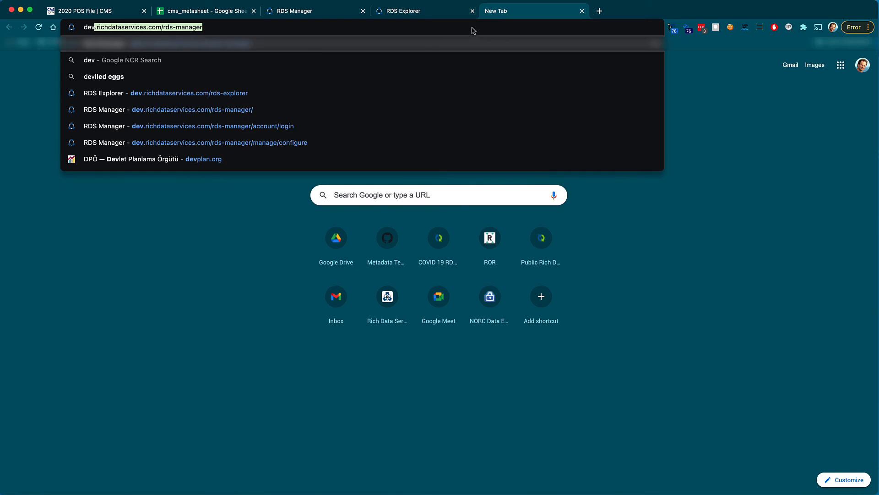
key("Right")
key("BackSpace")
key("BackSpace")
key("BackSpace")
key("BackSpace")
key("BackSpace")
key("BackSpace")
key("BackSpace")
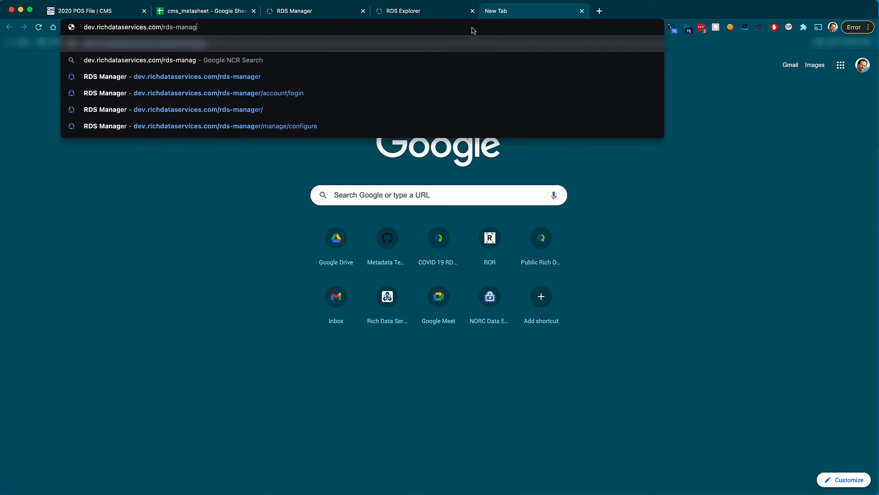
type("taben")
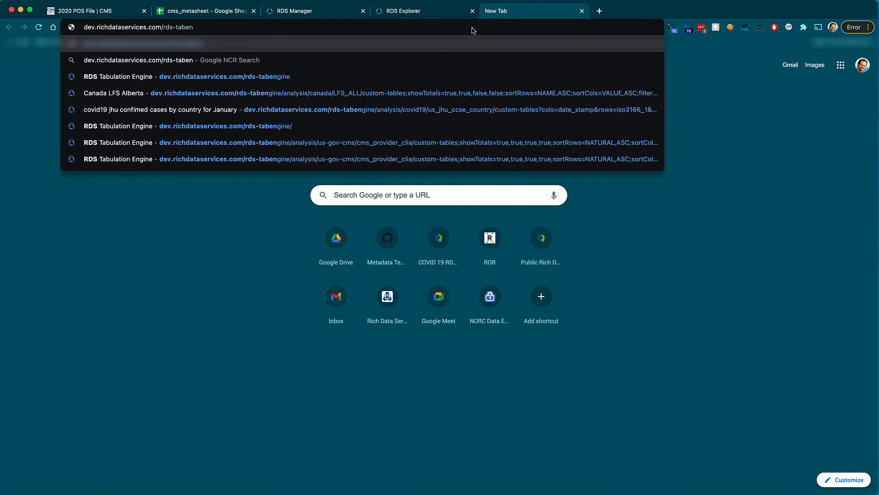
type("gine")
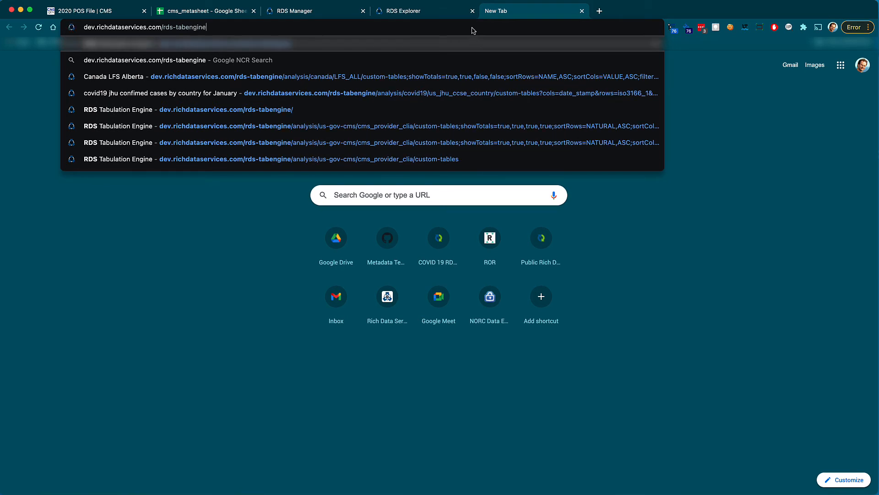
key("Return")
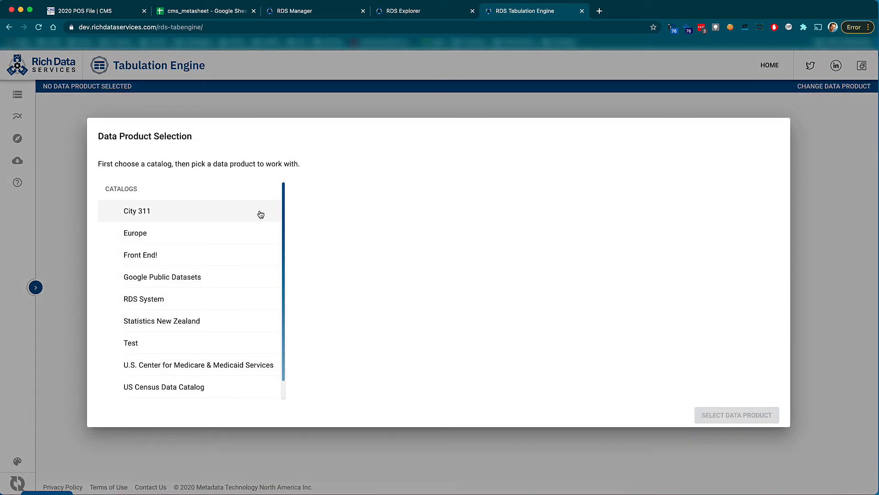
Select the provider_clia data product from the U.S. Center for Medicare & Medicaid Services catalog.
left_click(208, 367)
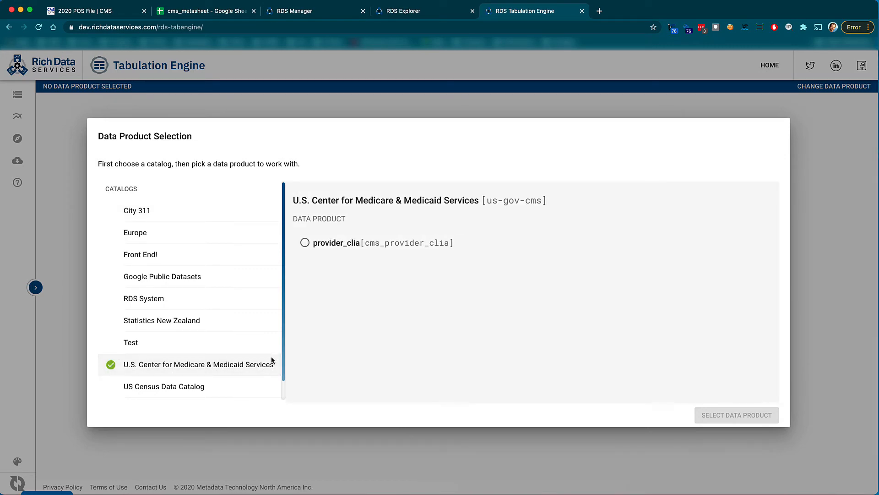
left_click(350, 253)
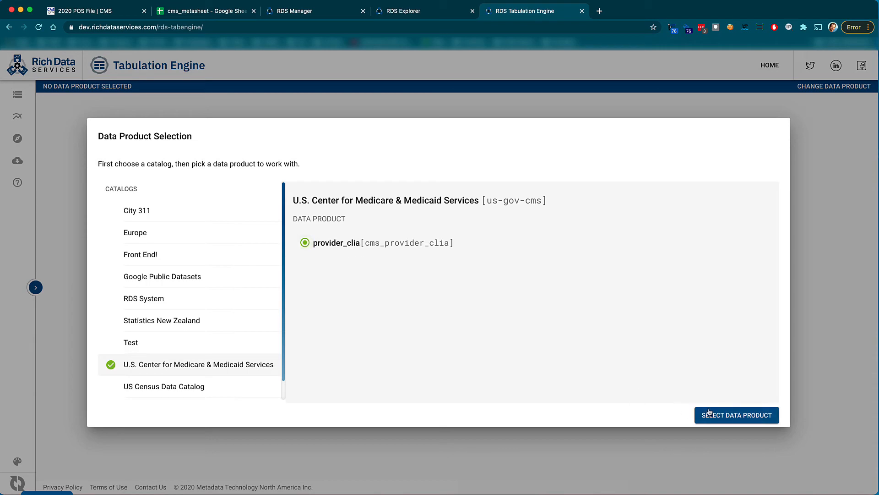
left_click(721, 416)
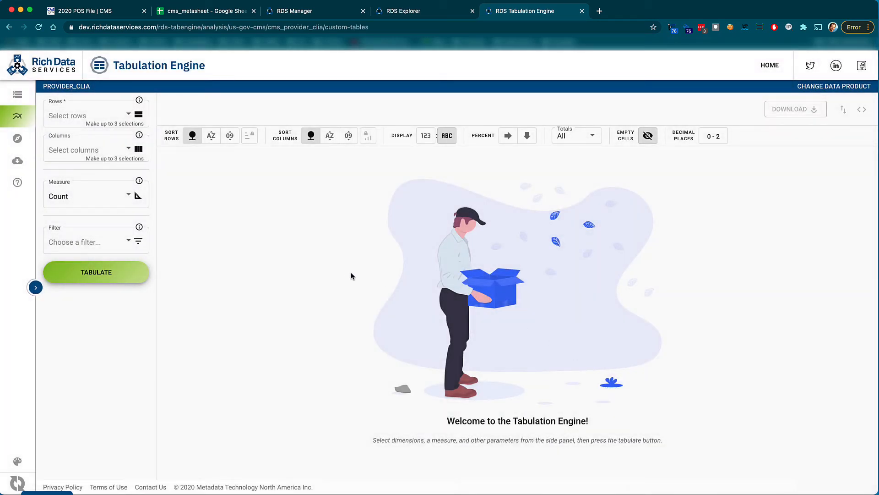
Set FIPS State Code as the row variable and tabulate the counts.
left_click(102, 115)
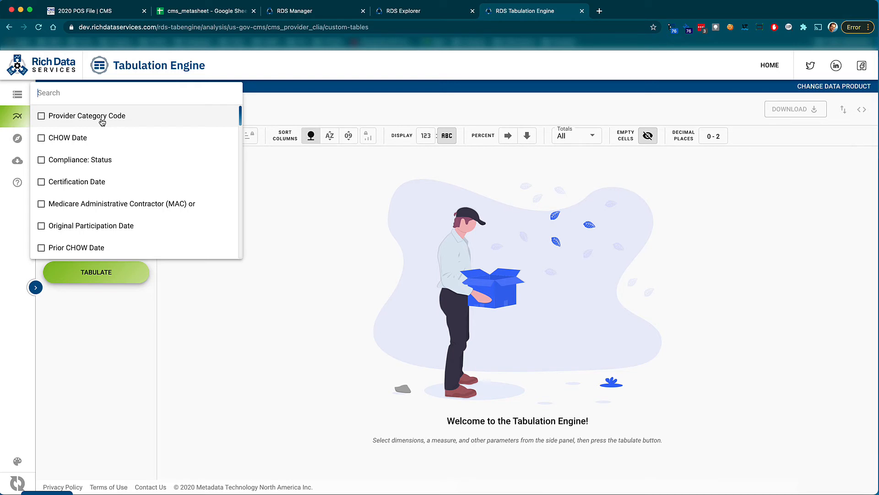
type("state")
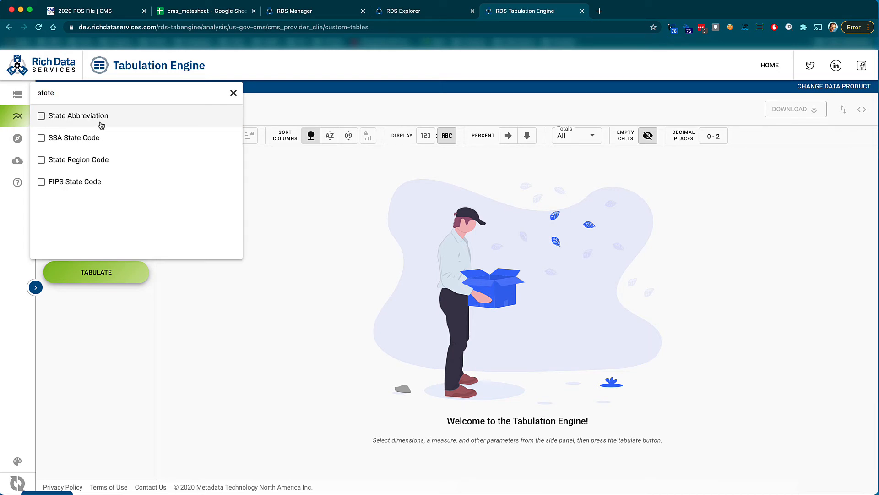
left_click(87, 182)
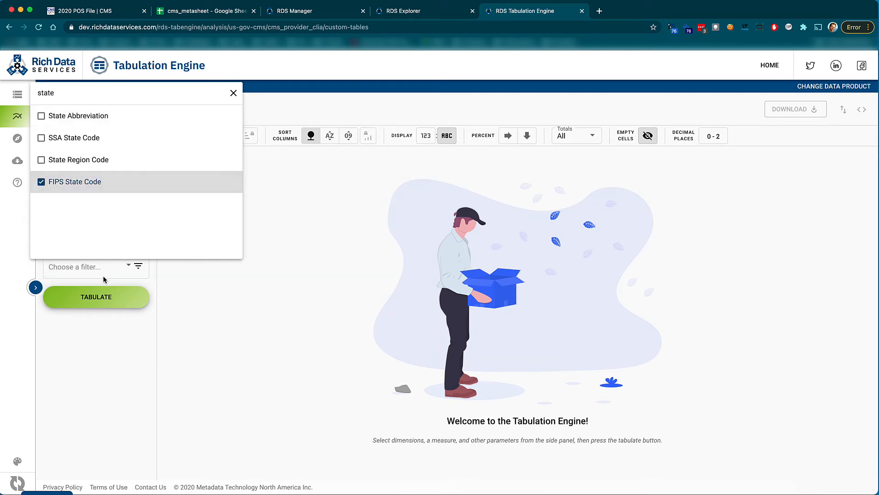
left_click(104, 303)
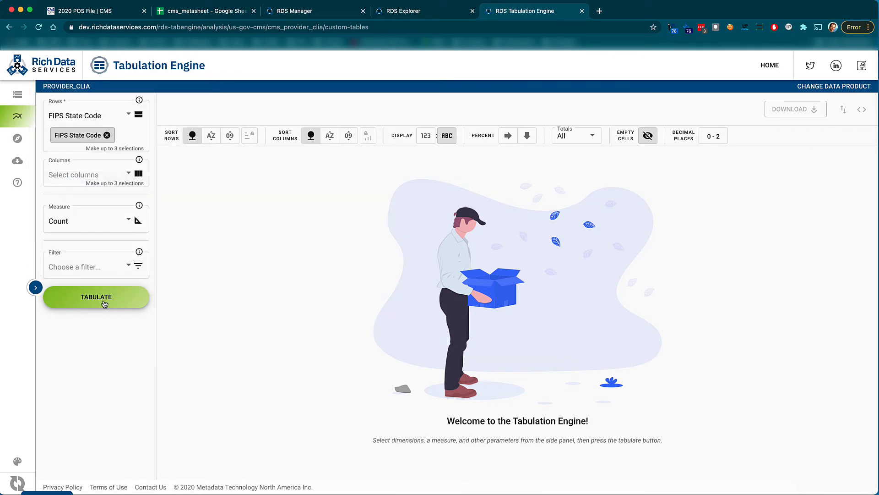
left_click(105, 302)
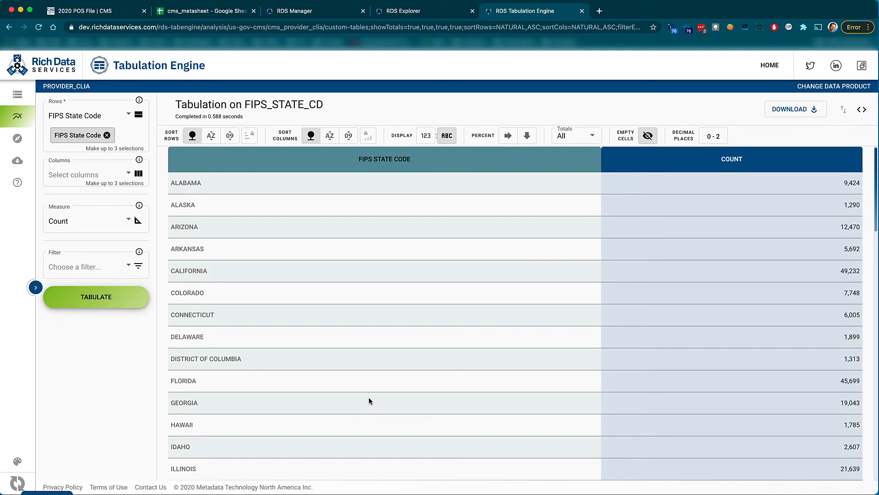
Add Compliance: Status as the column variable and tabulate counts by FIPS State Code.
scroll(367, 390, "down", 10)
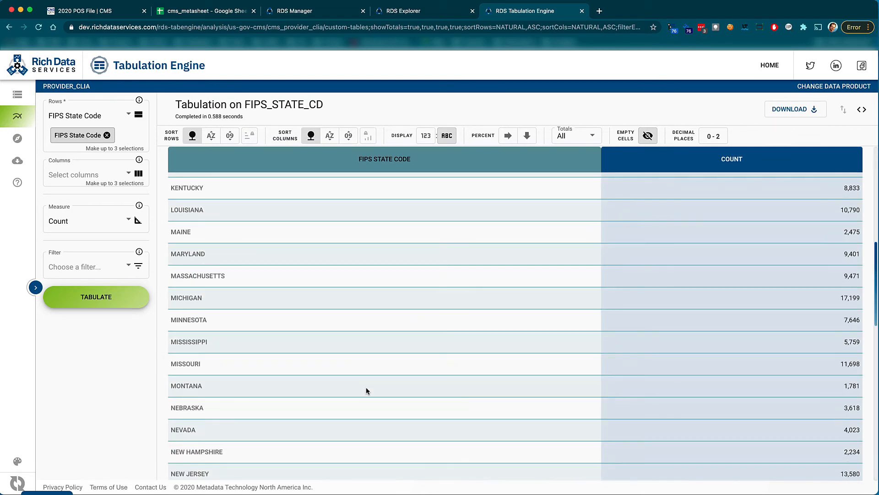
scroll(367, 389, "down", 2)
scroll(366, 388, "up", 15)
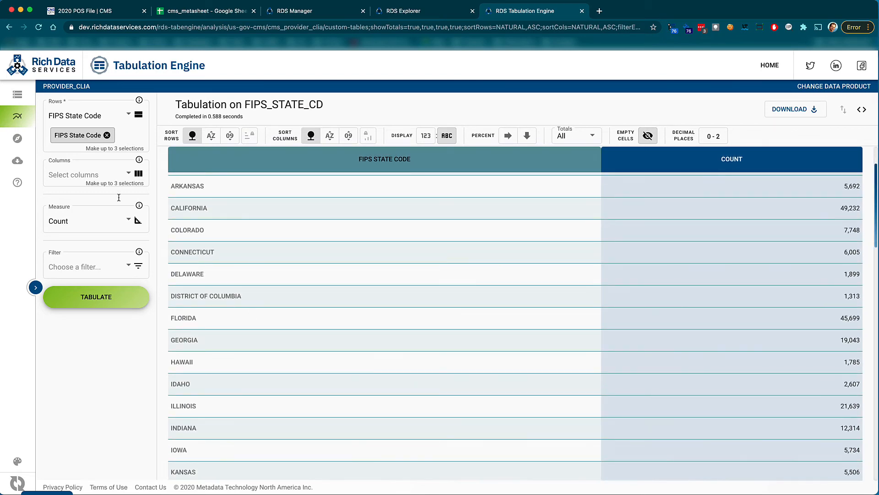
left_click(90, 179)
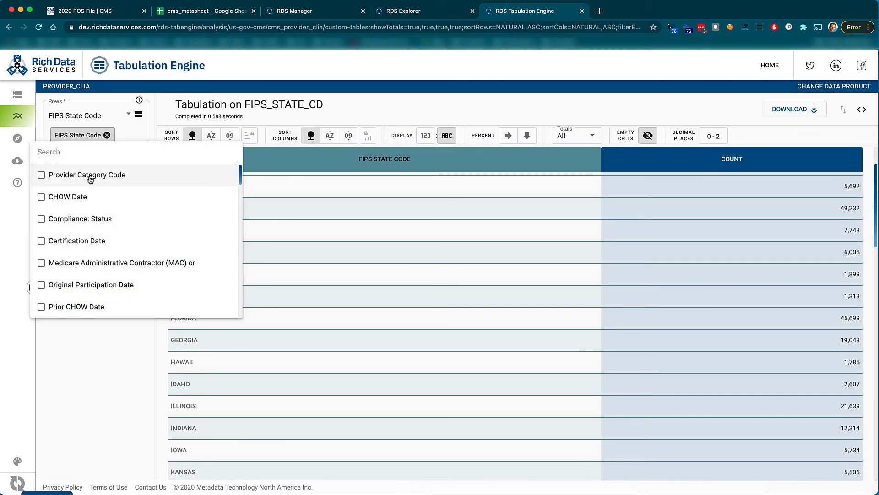
left_click(81, 219)
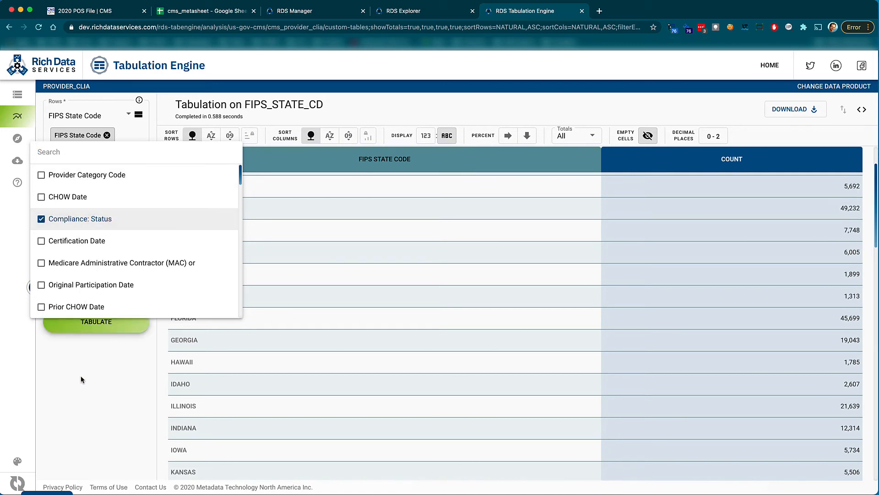
left_click(102, 329)
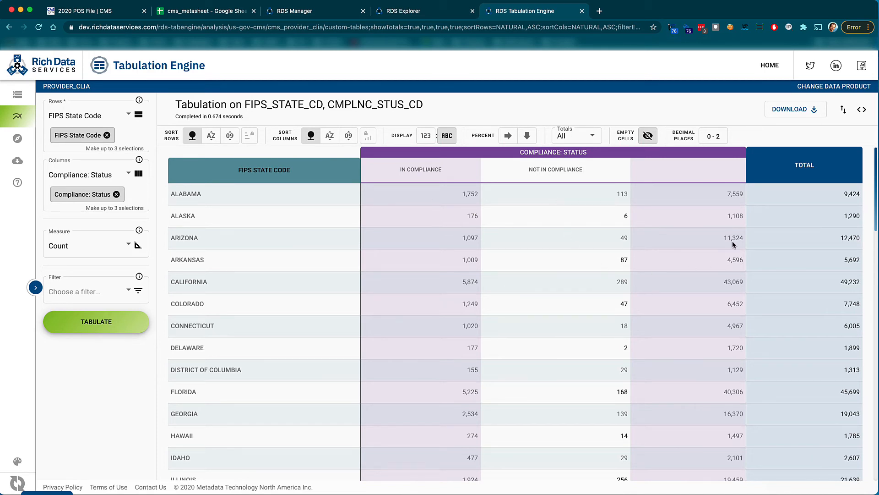
Browse the state-by-compliance table and switch between the RDS Manager, RDS Explorer and Tabulation Engine tabs.
scroll(731, 323, "down", 7)
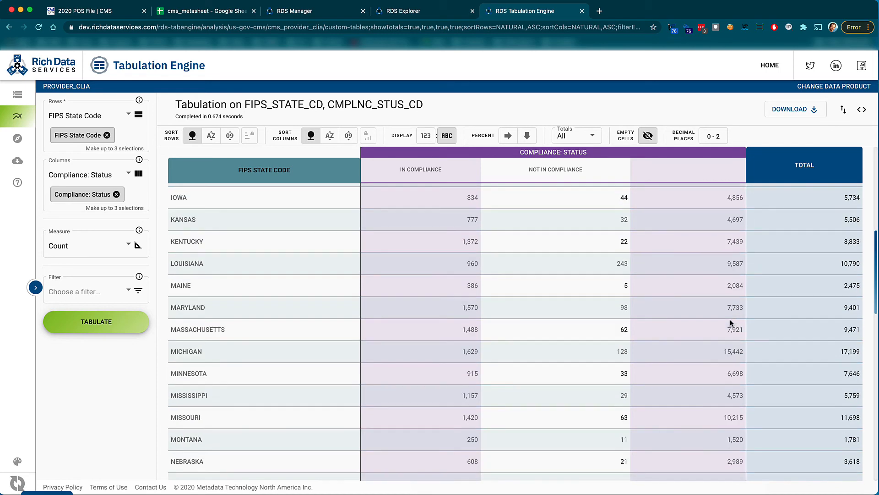
scroll(731, 323, "up", 7)
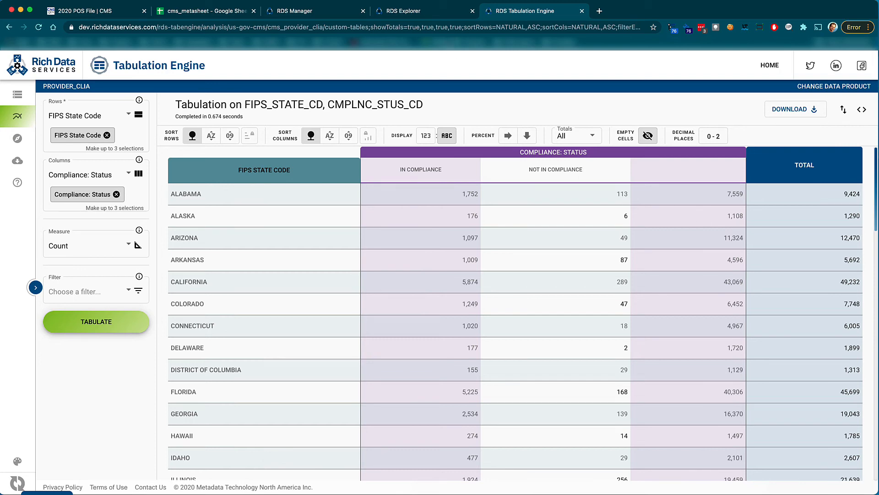
left_click(440, 16)
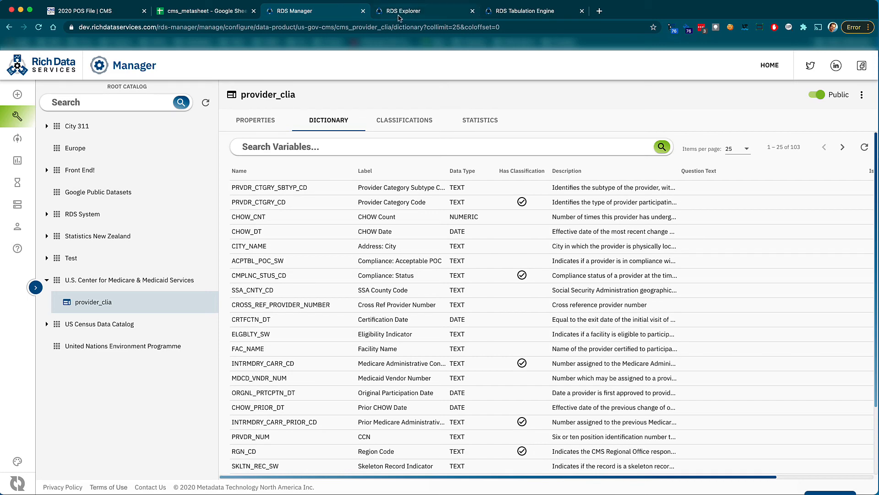
left_click(400, 18)
left_click(520, 16)
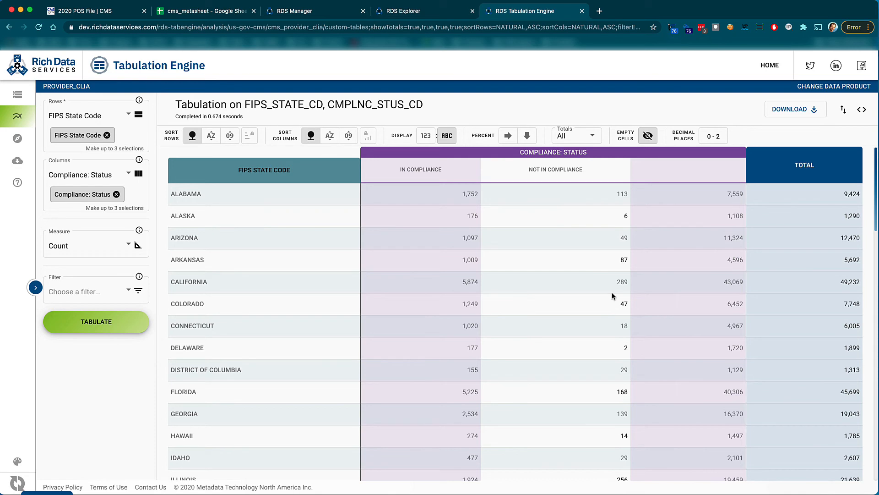
left_click(408, 17)
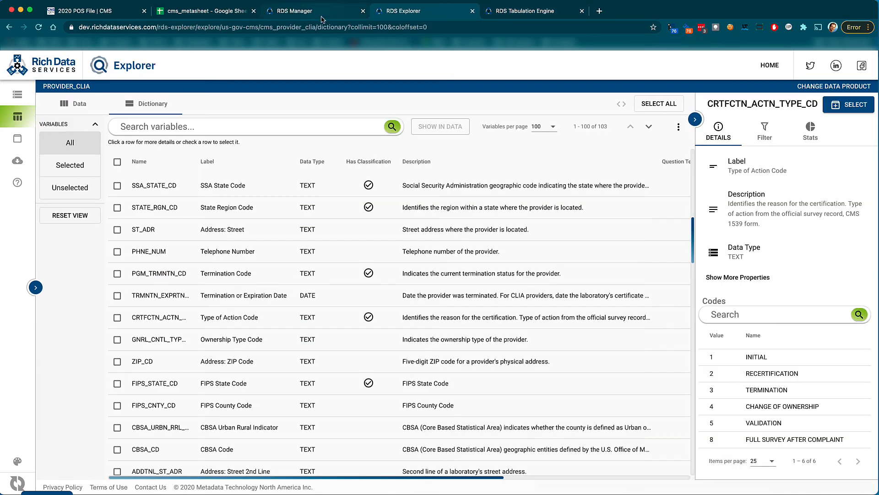
left_click(342, 18)
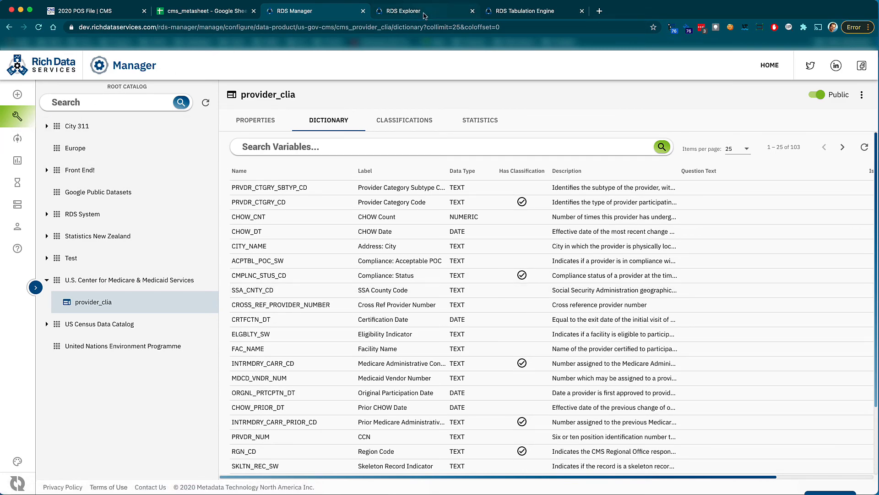
Open the provider_clia Data view in RDS Explorer and collapse the variable details panel.
left_click(425, 14)
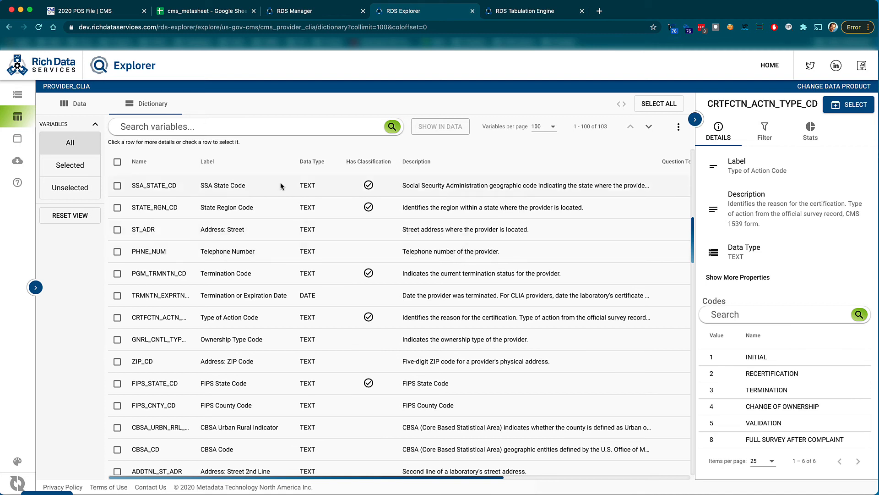
left_click(72, 106)
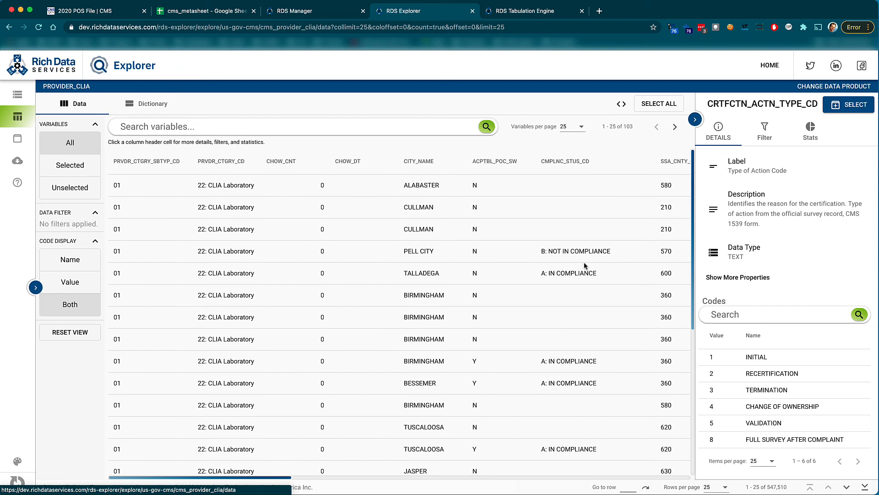
left_click(695, 120)
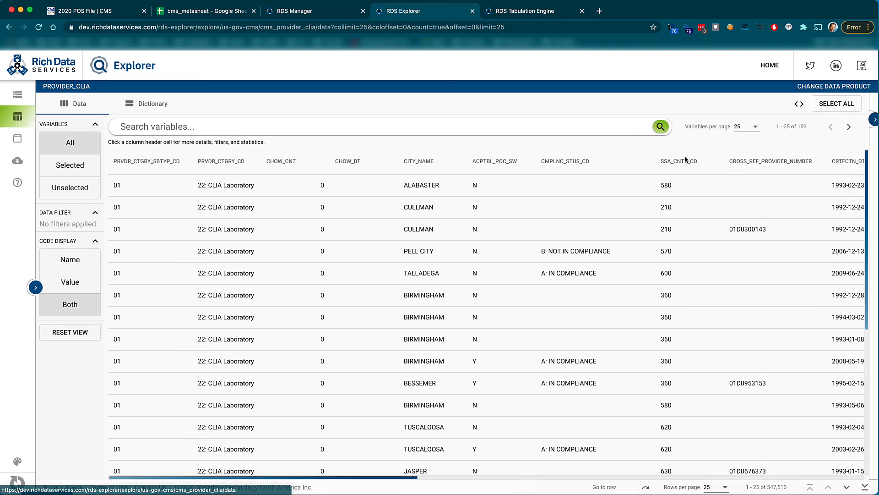